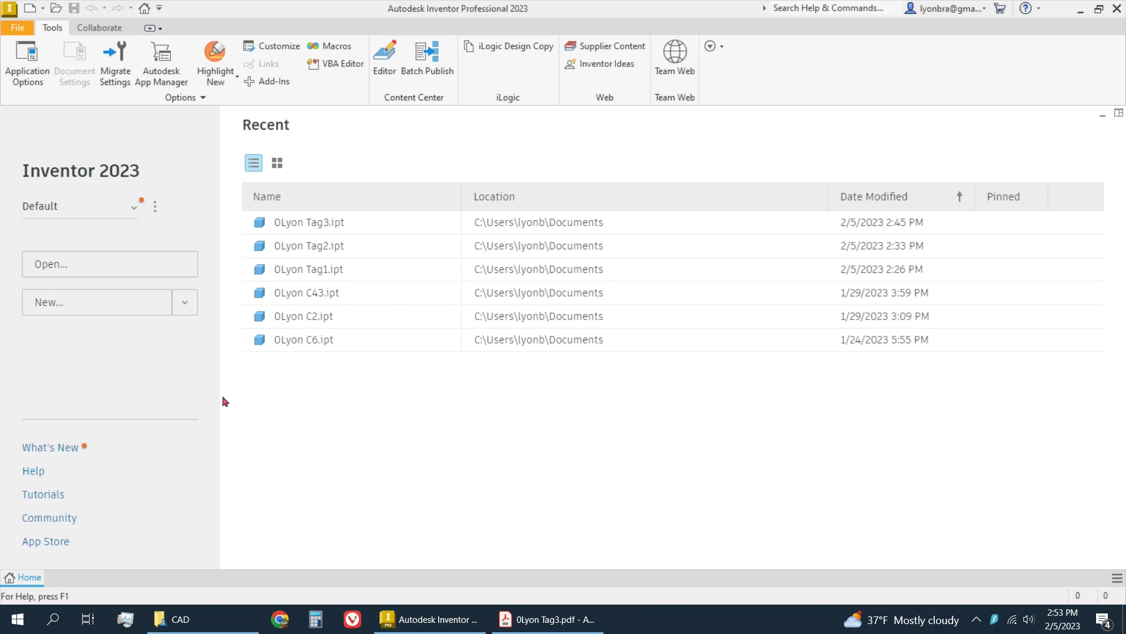
Open the Tag3 tag part (.ipt) from the Documents folder.
click(82, 253)
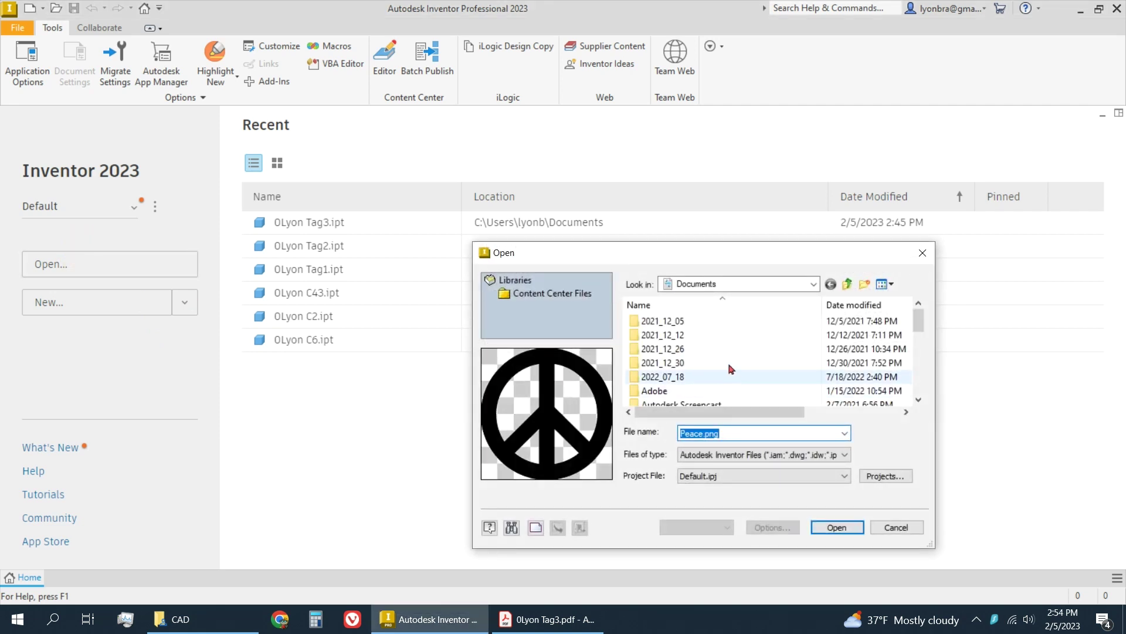
scroll(730, 366, down, 10)
click(684, 389)
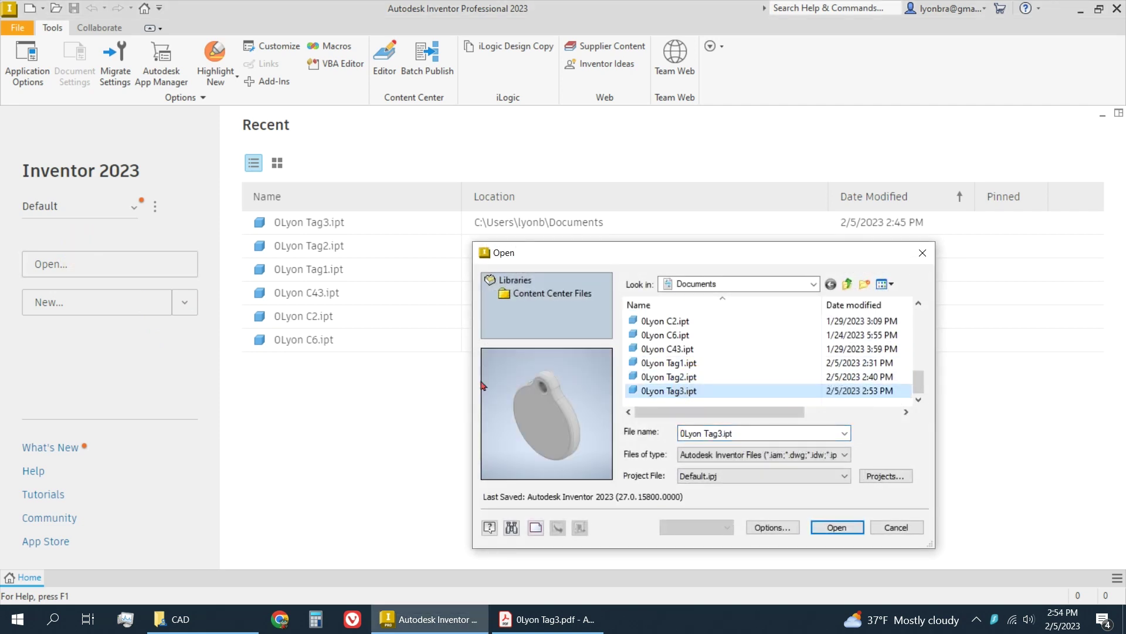
click(844, 529)
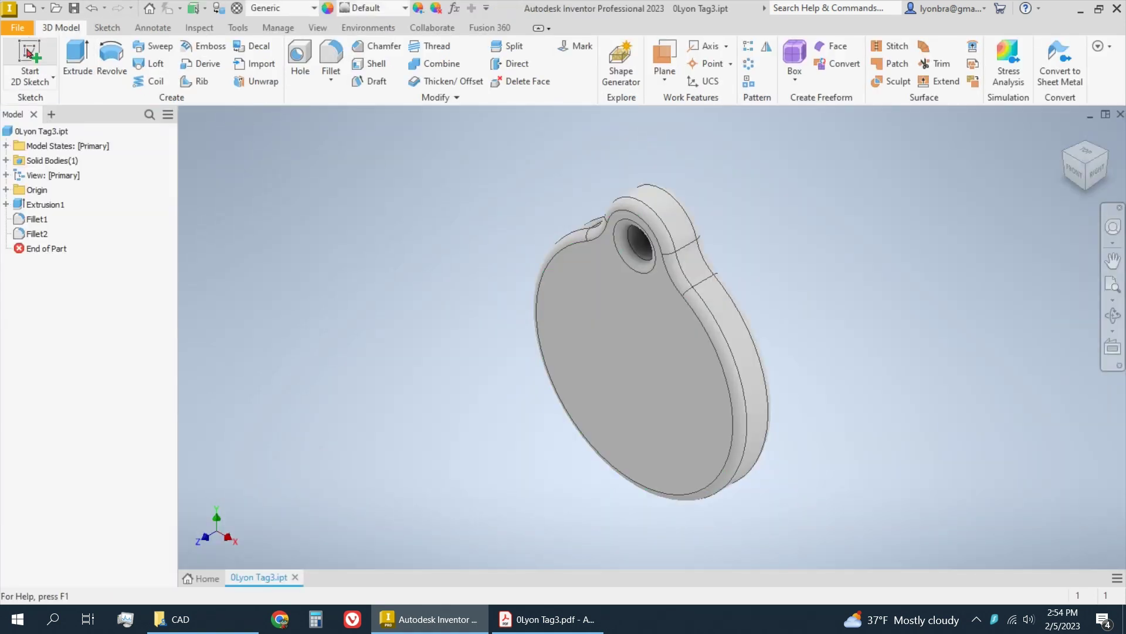
Create Sketch2 on the tag's front face and select Peace.png as the image to insert.
click(28, 54)
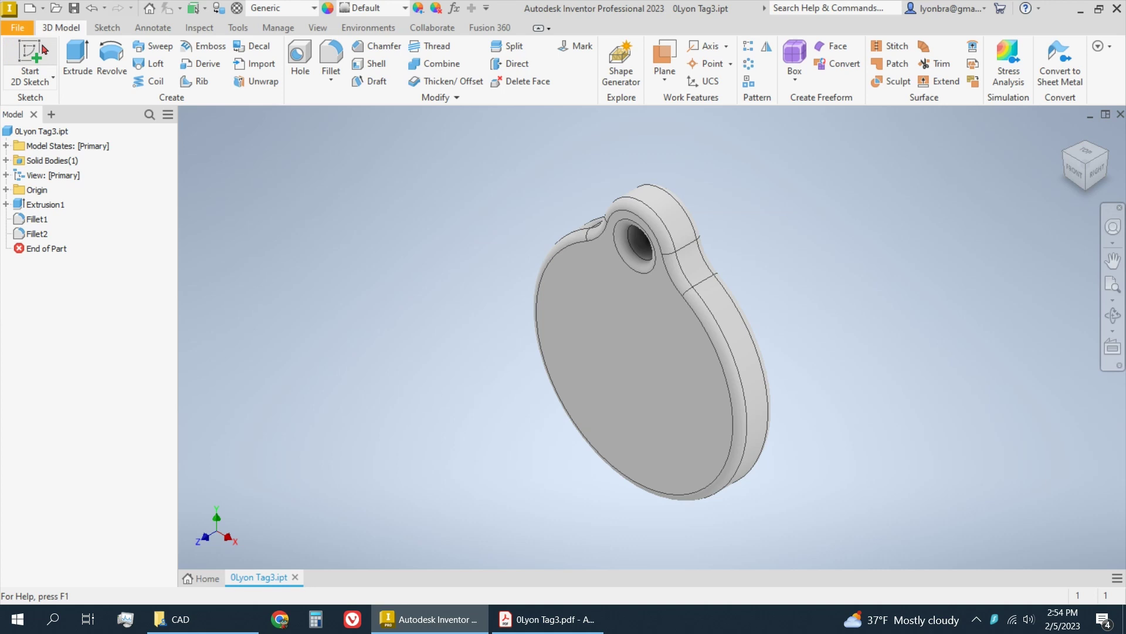
click(654, 345)
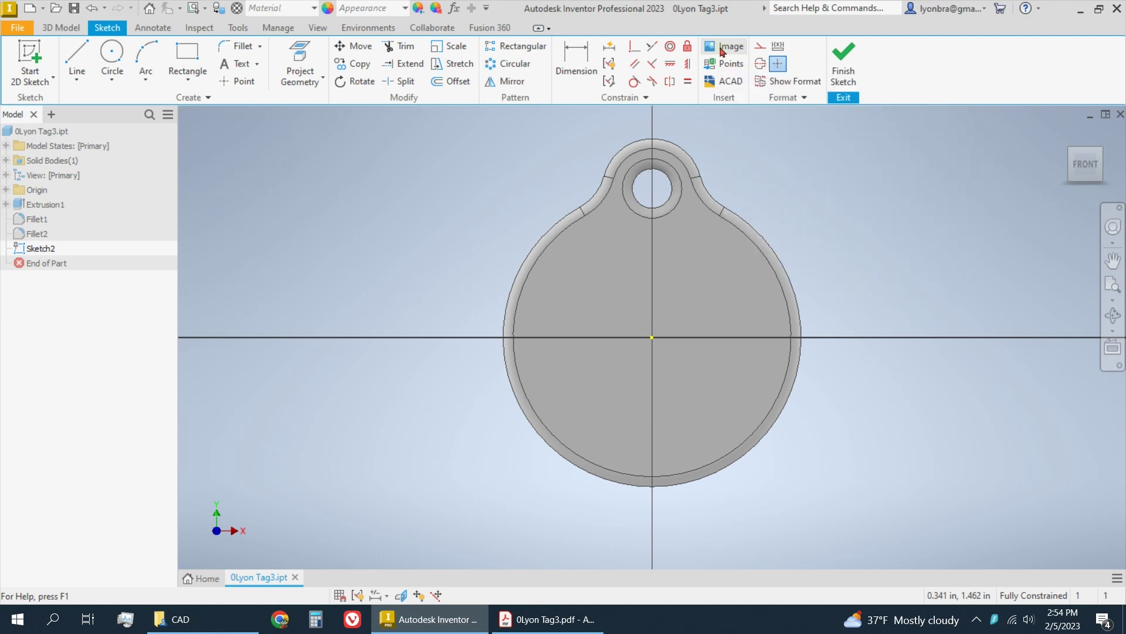
click(722, 52)
scroll(704, 329, down, 4)
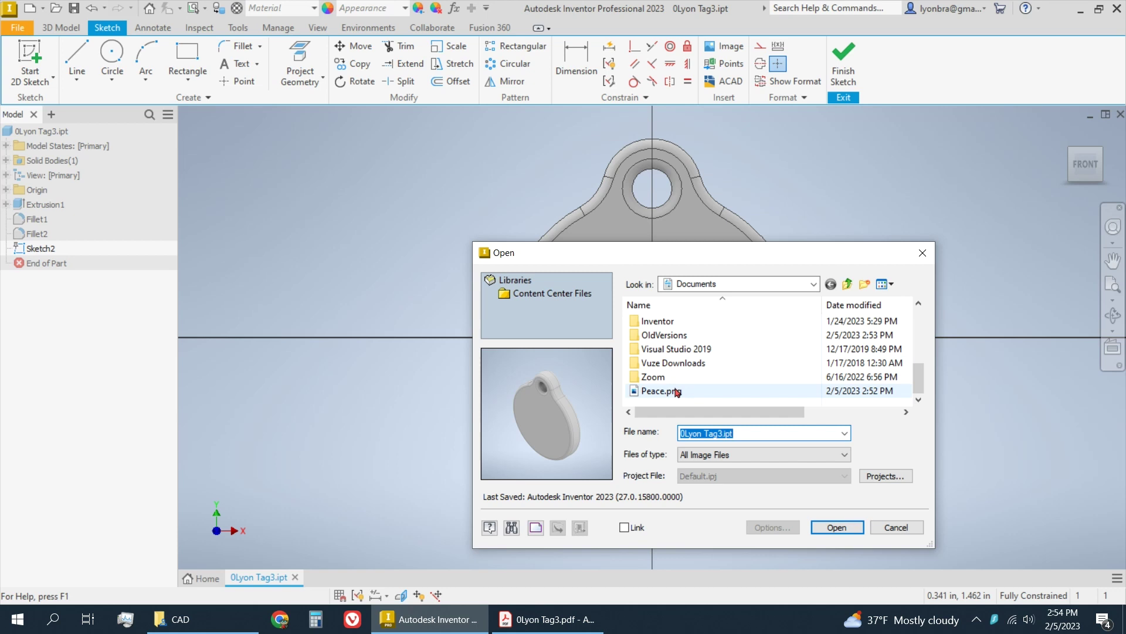
click(677, 391)
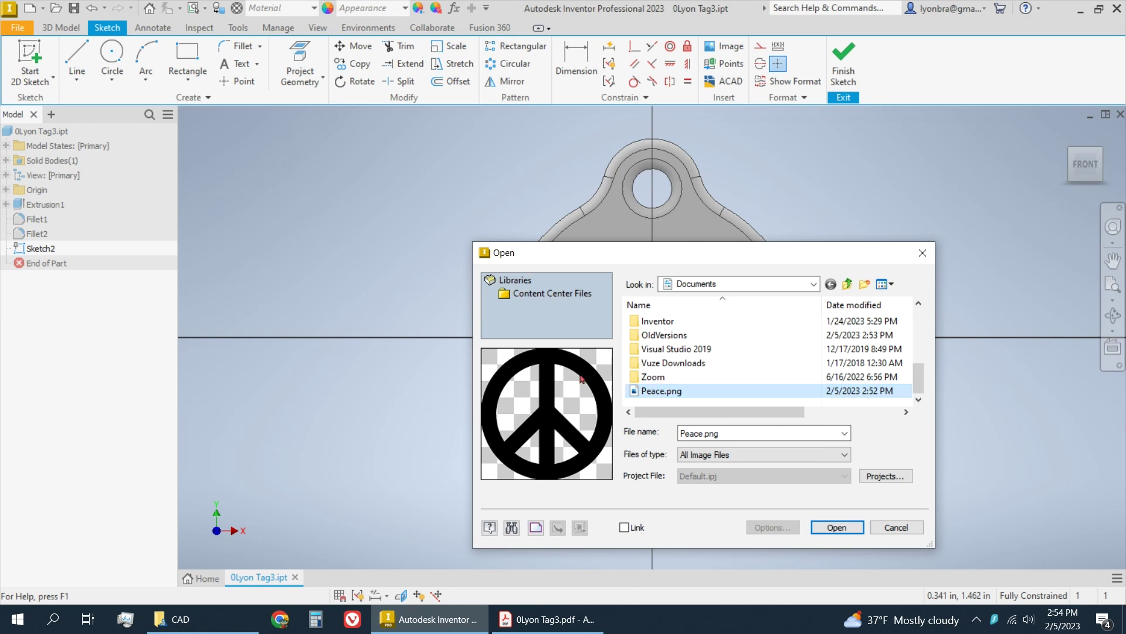
click(816, 287)
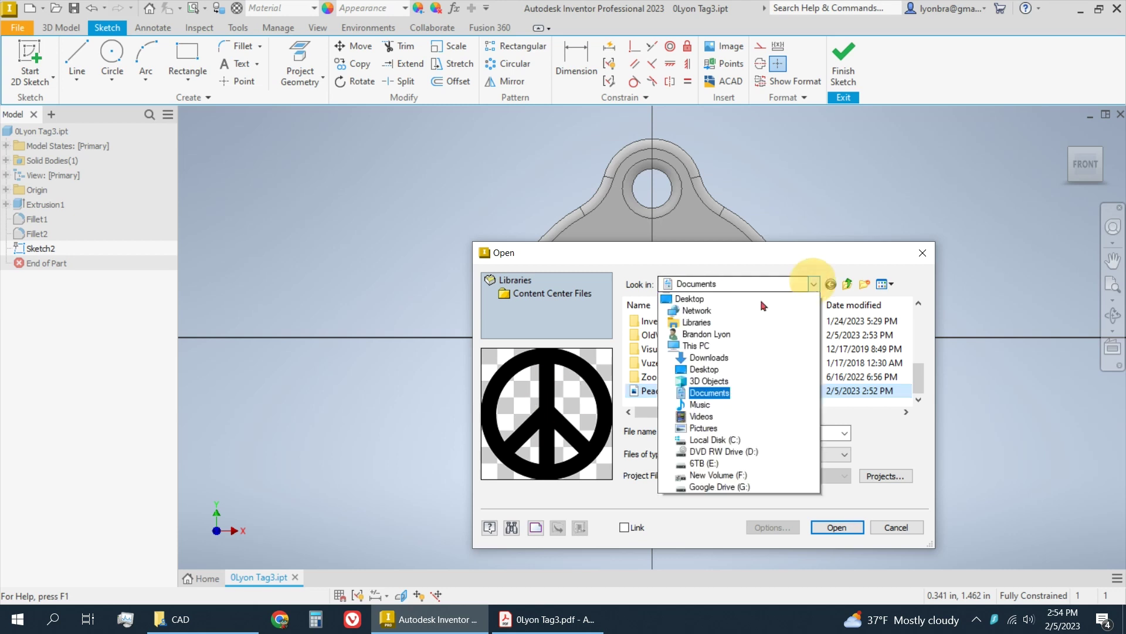
click(799, 244)
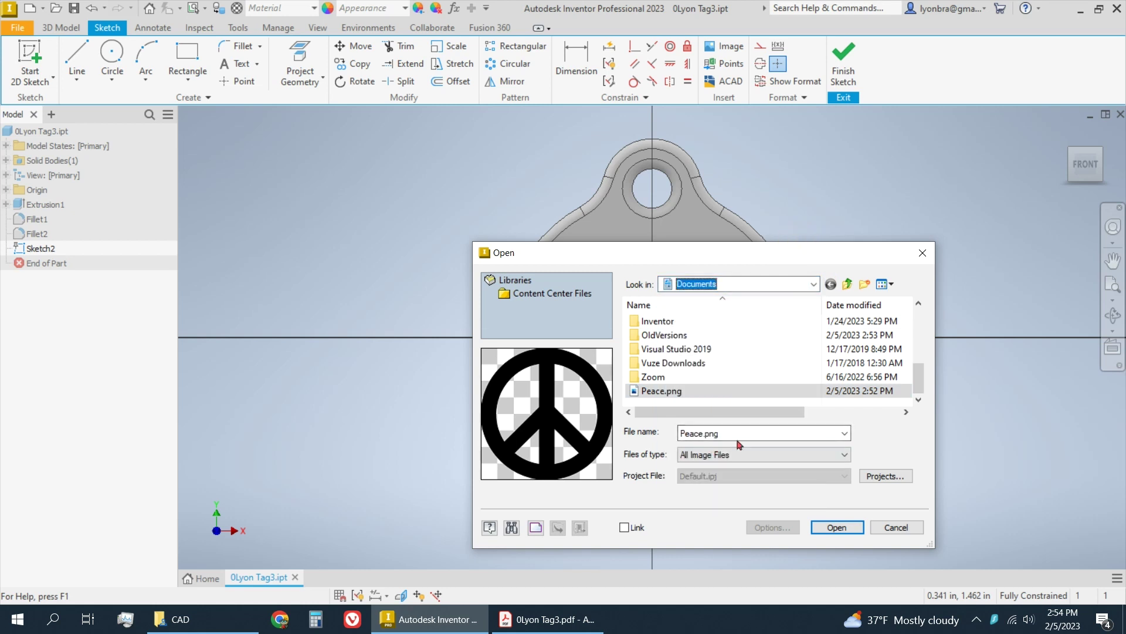
click(838, 527)
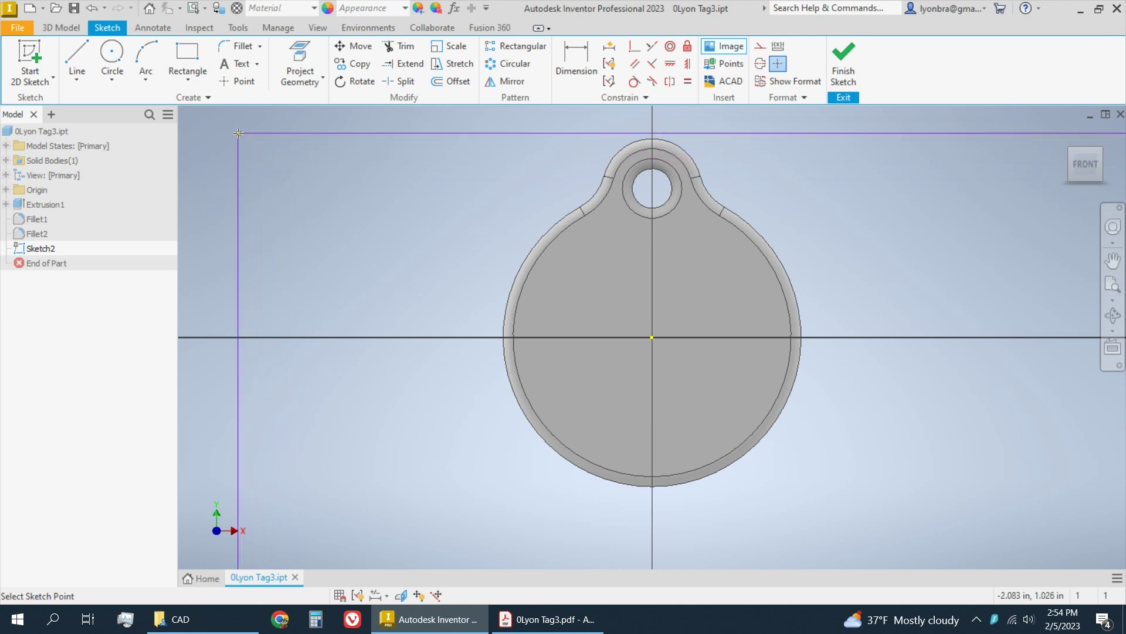
Place the Peace.png peace-sign image in Sketch2 so it covers the tag's front face.
click(229, 137)
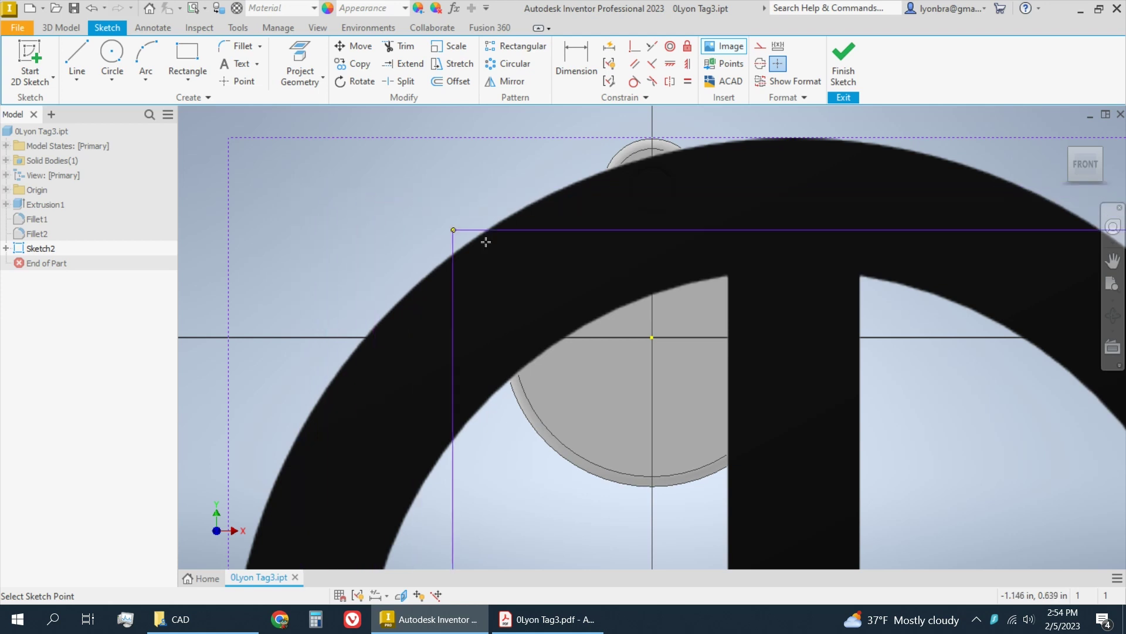
click(516, 236)
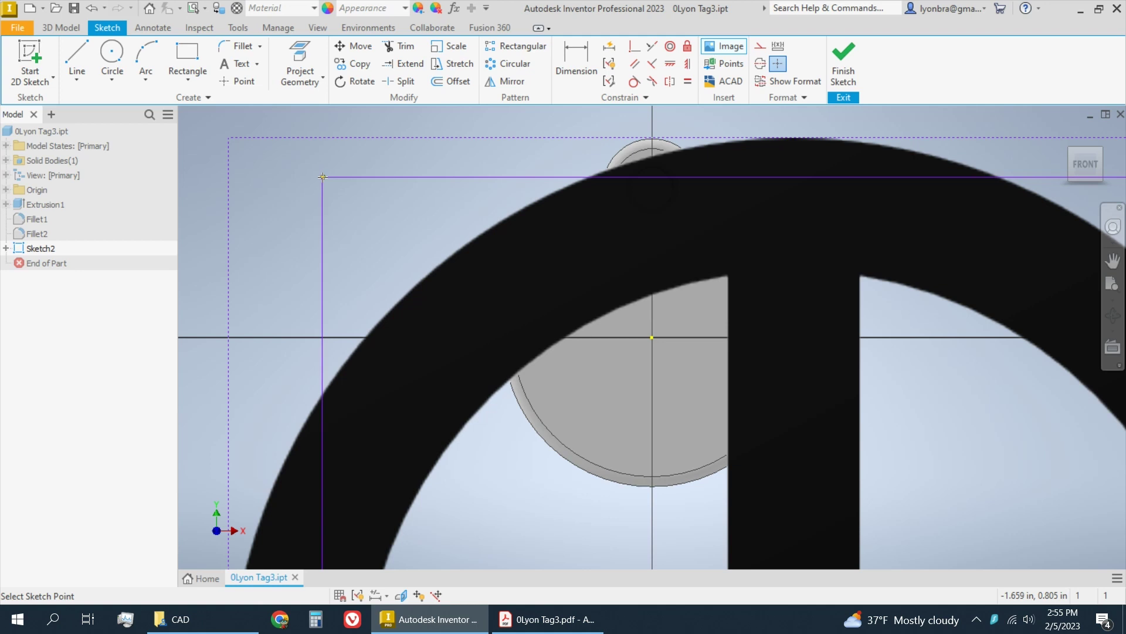
key(Escape)
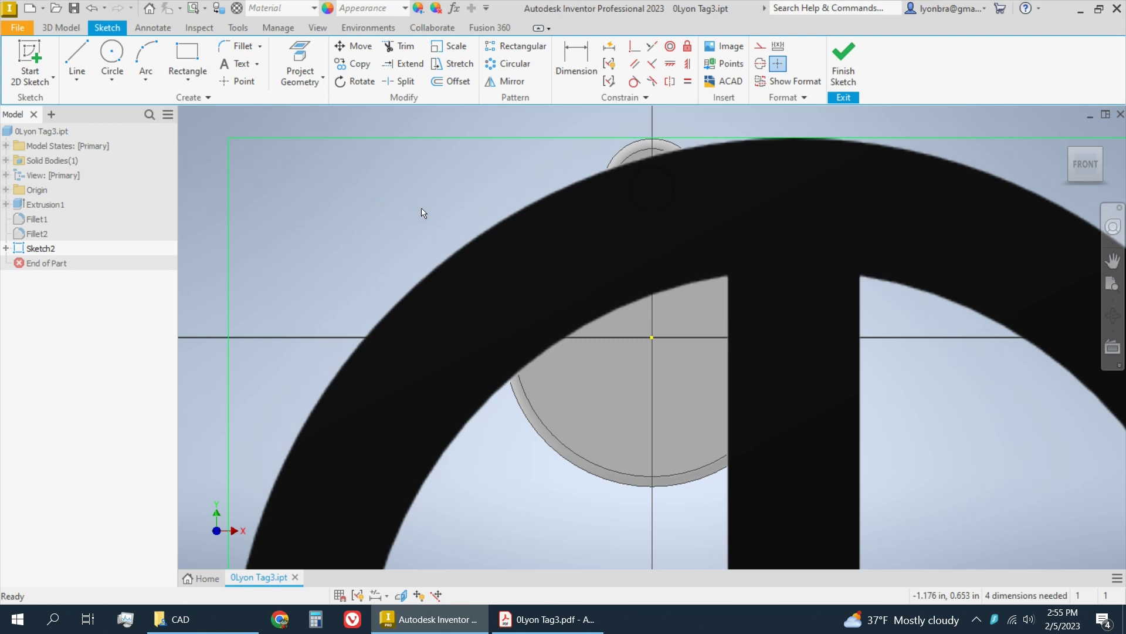
Dimension the peace-sign image's top edge to a width of 1.4.
click(524, 171)
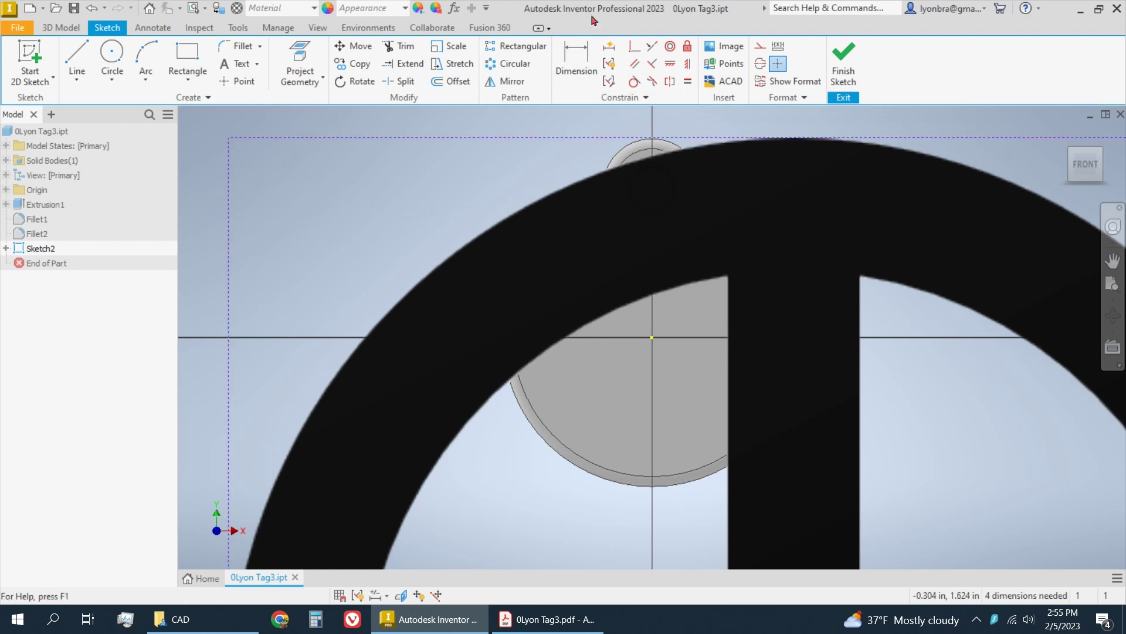
click(583, 51)
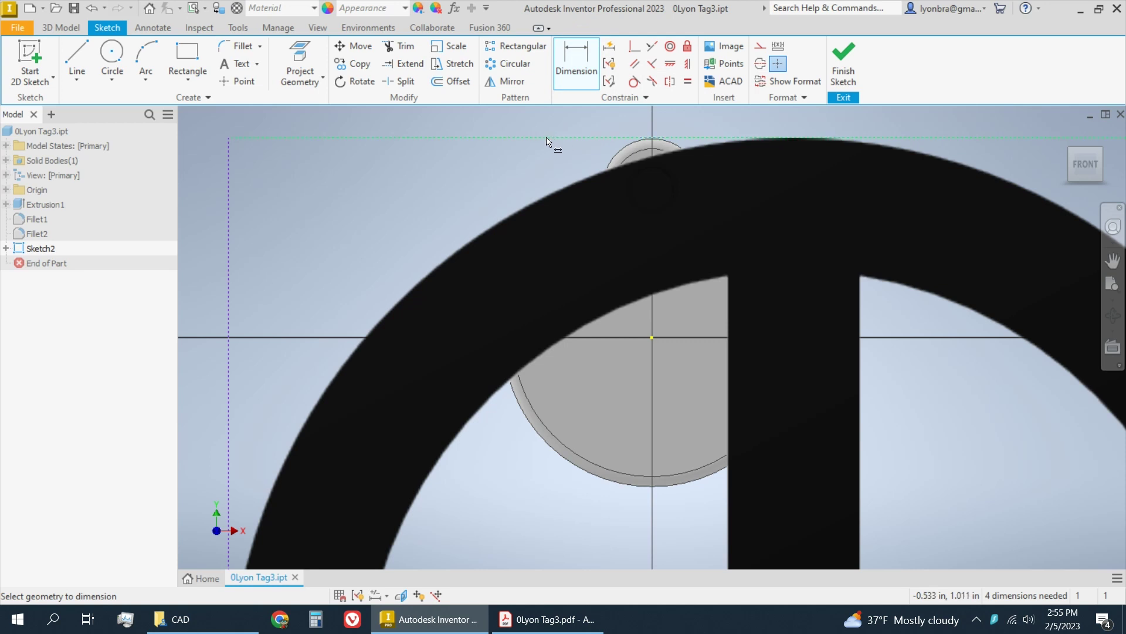
click(546, 139)
click(550, 125)
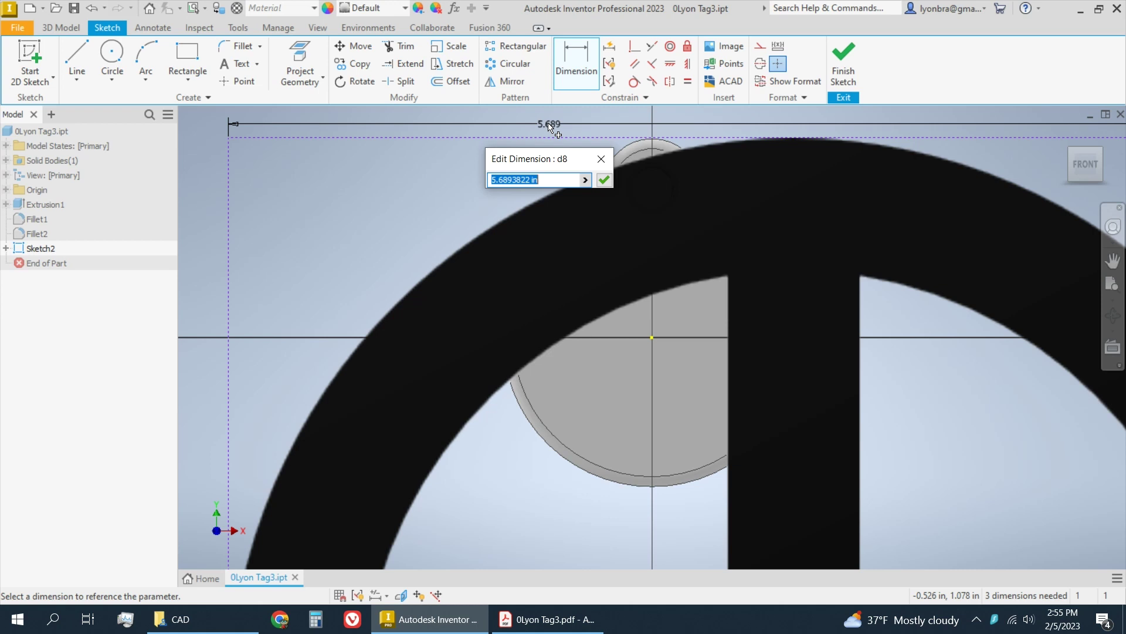
text(1.4)
click(604, 179)
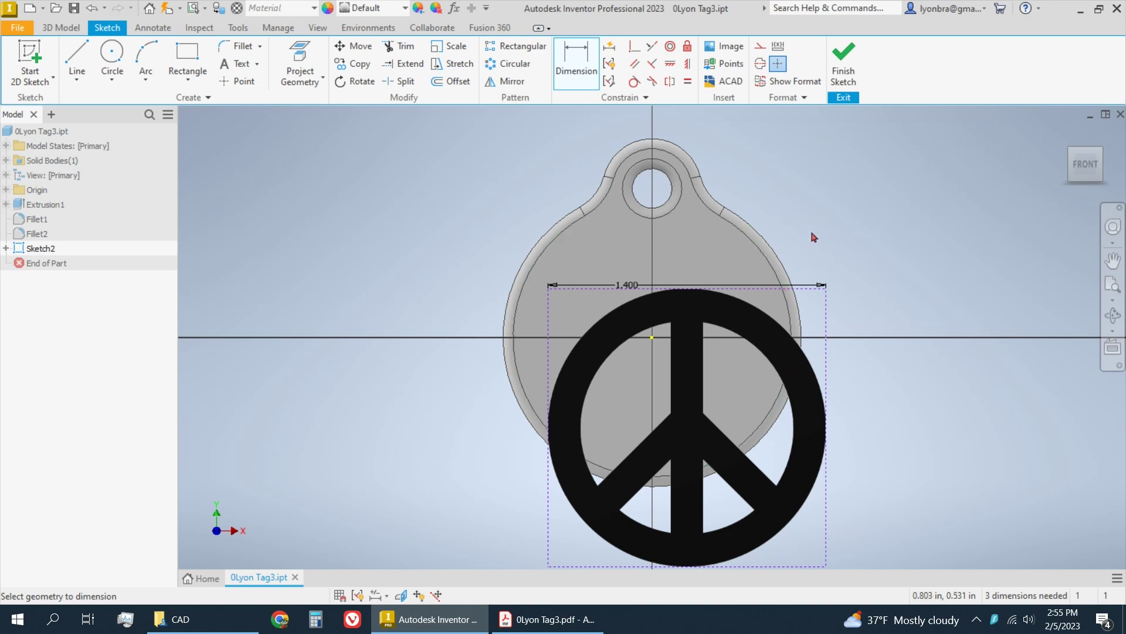
key(Escape)
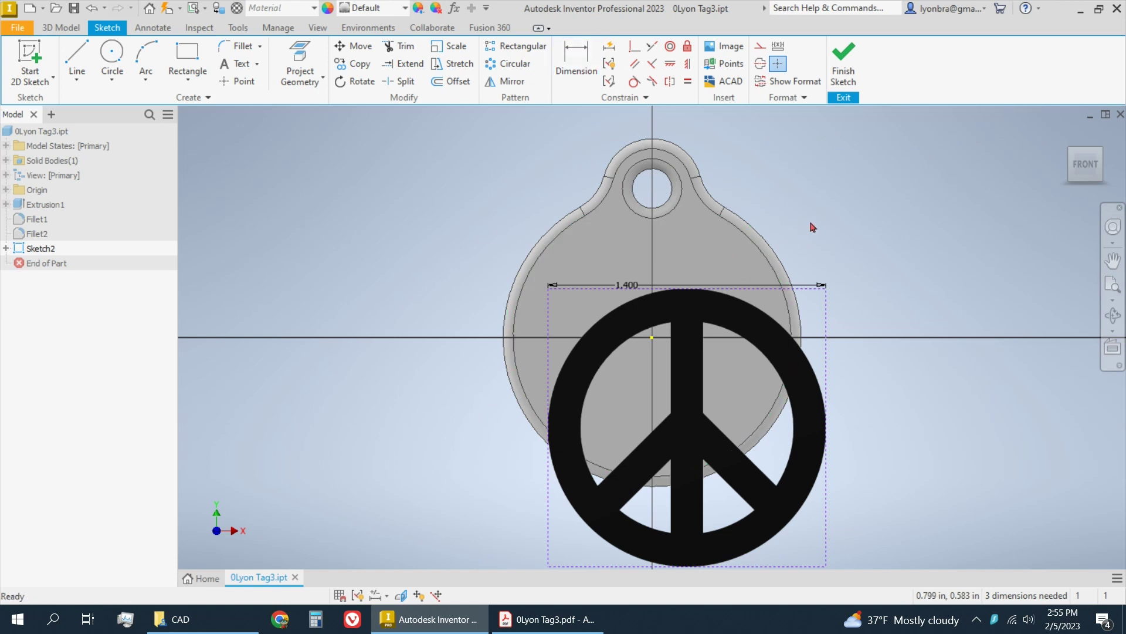
Center the image over the tag, with its right edge 0.7 from the centre point.
drag(771, 339, 734, 244)
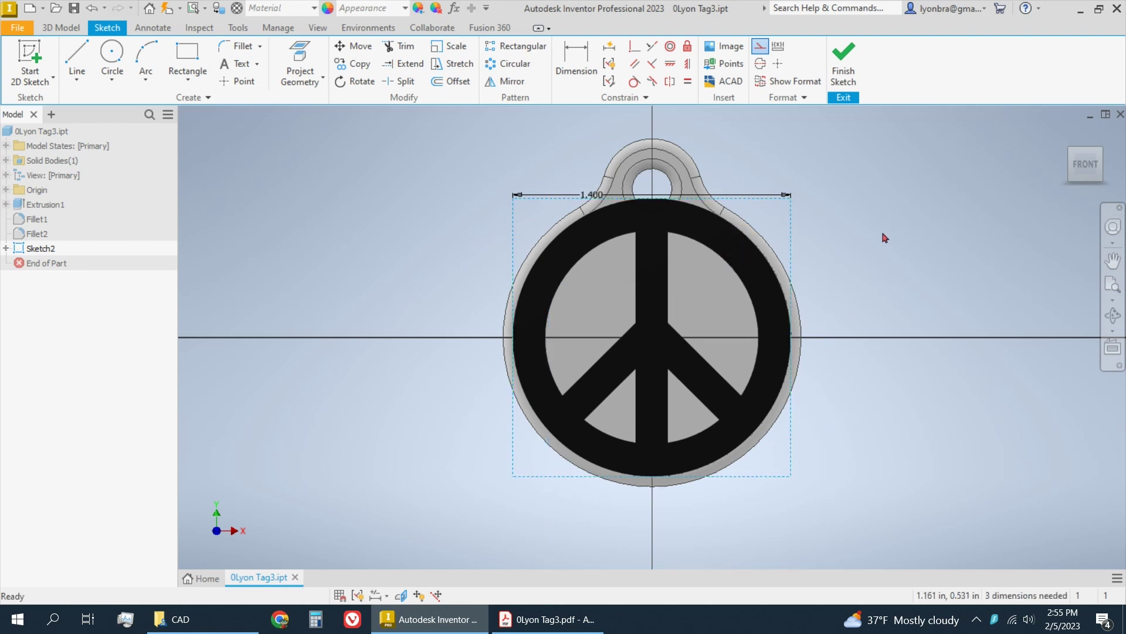
click(577, 61)
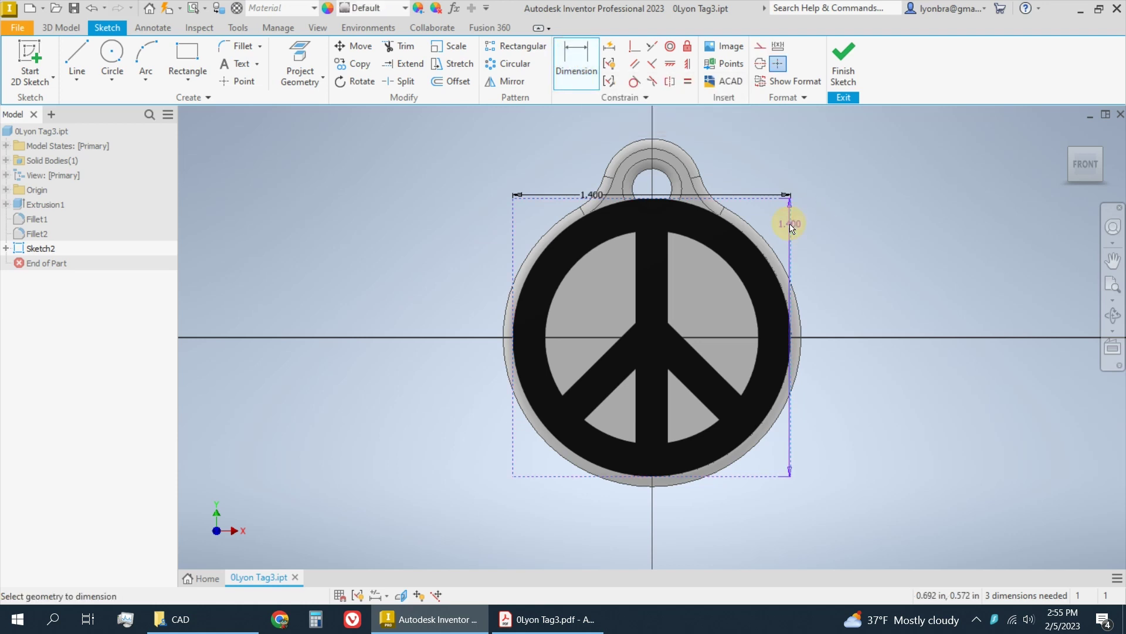
click(790, 228)
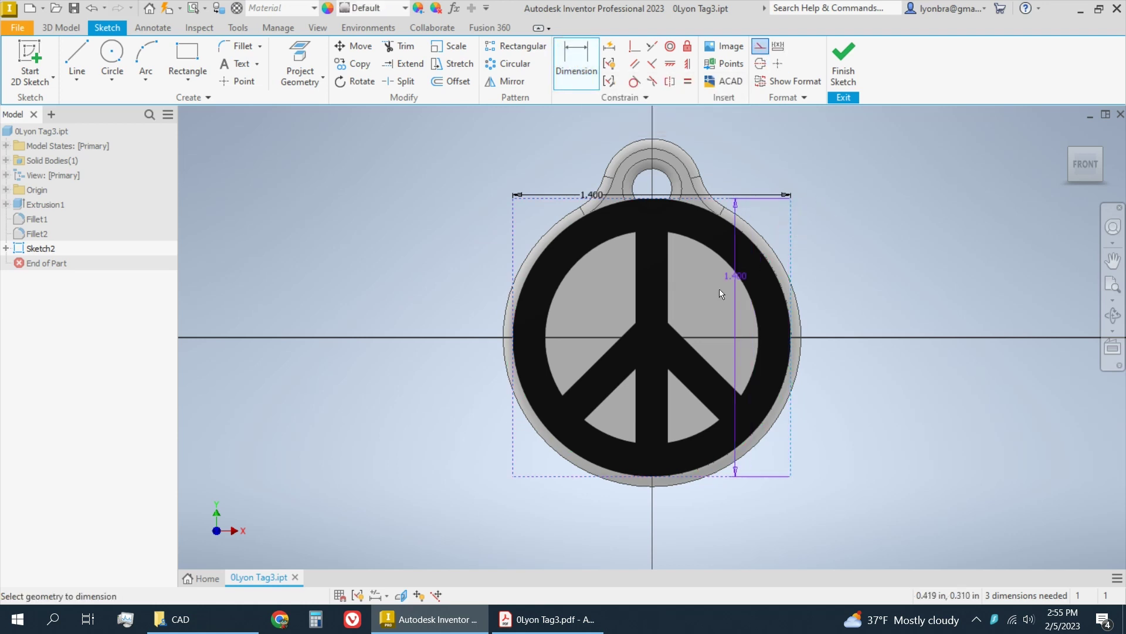
click(651, 339)
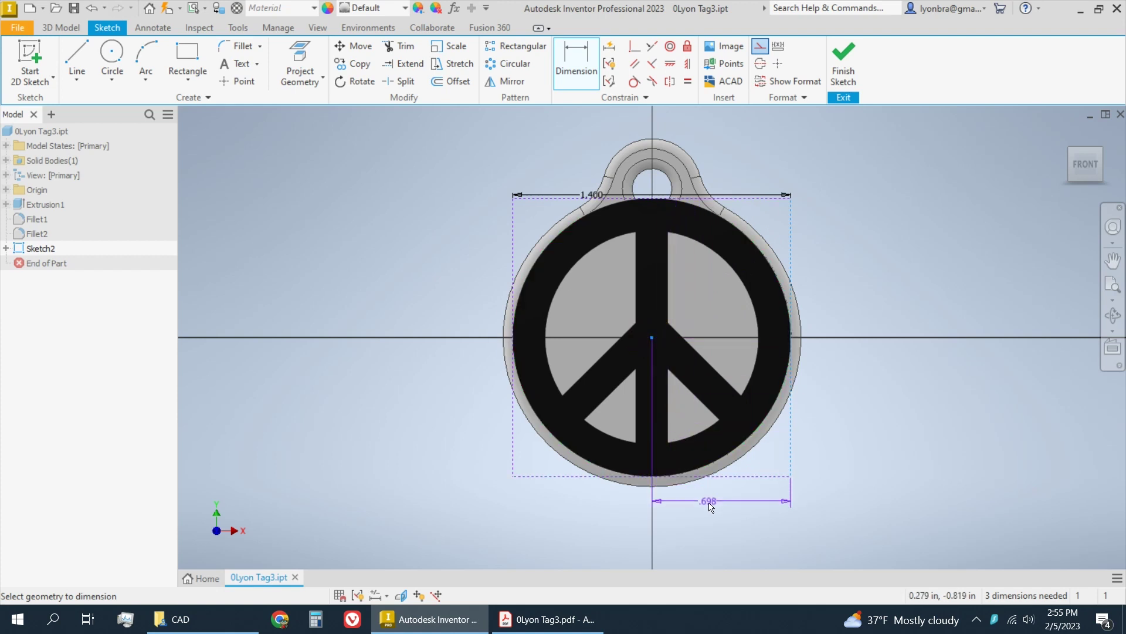
click(711, 508)
text(.7)
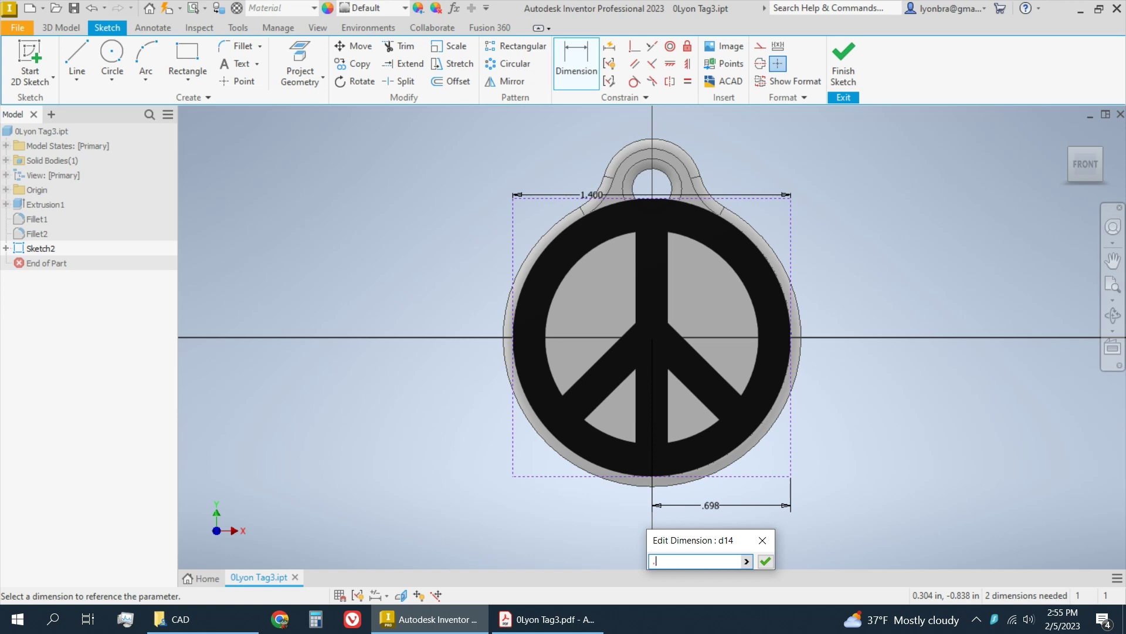
click(765, 560)
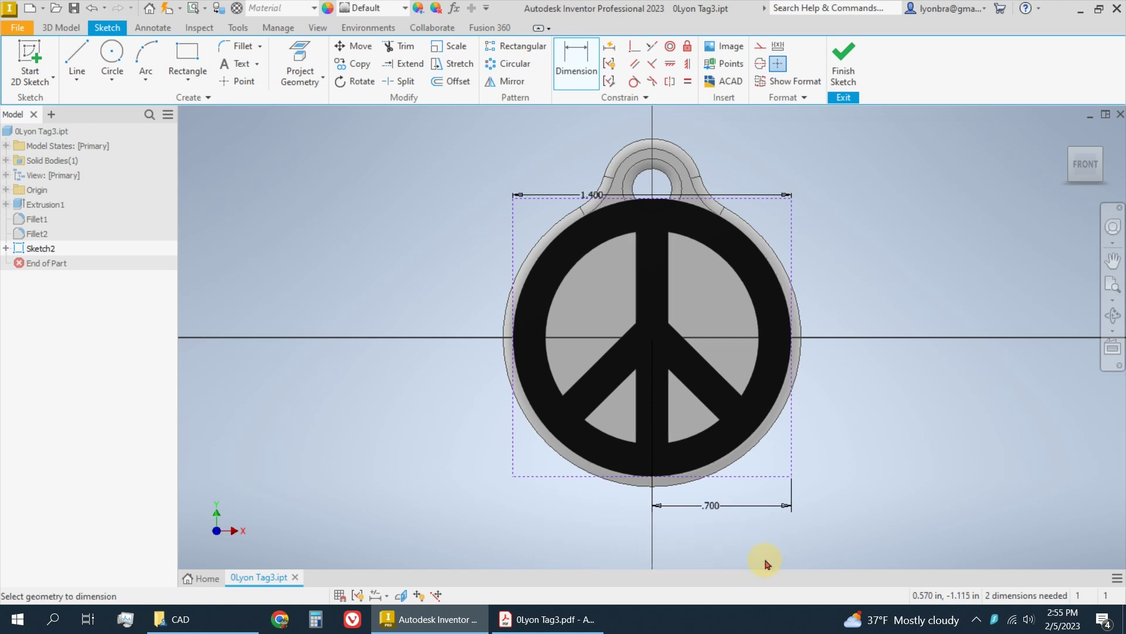
Apply a Fix constraint at the hole centre so Sketch2 becomes fully constrained.
click(689, 48)
click(757, 264)
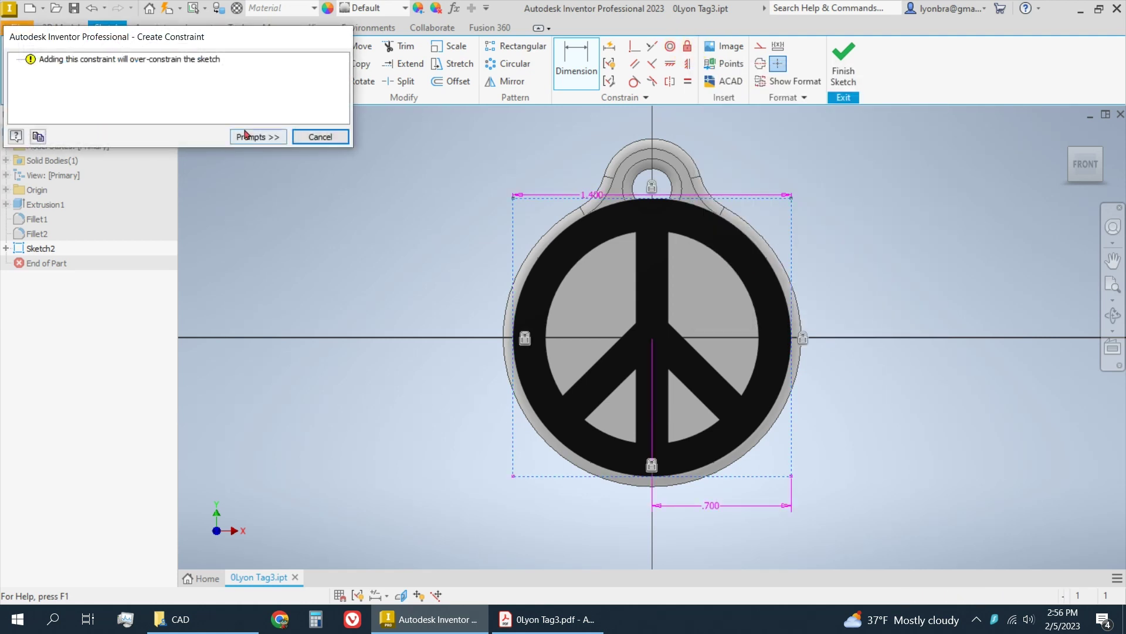
click(321, 138)
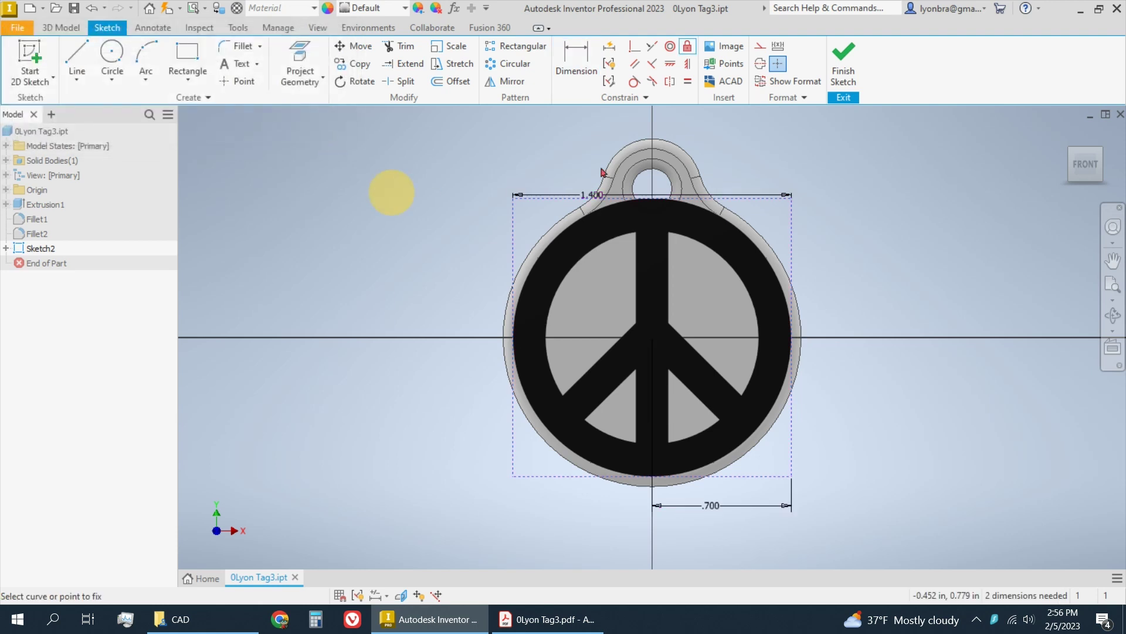
click(683, 51)
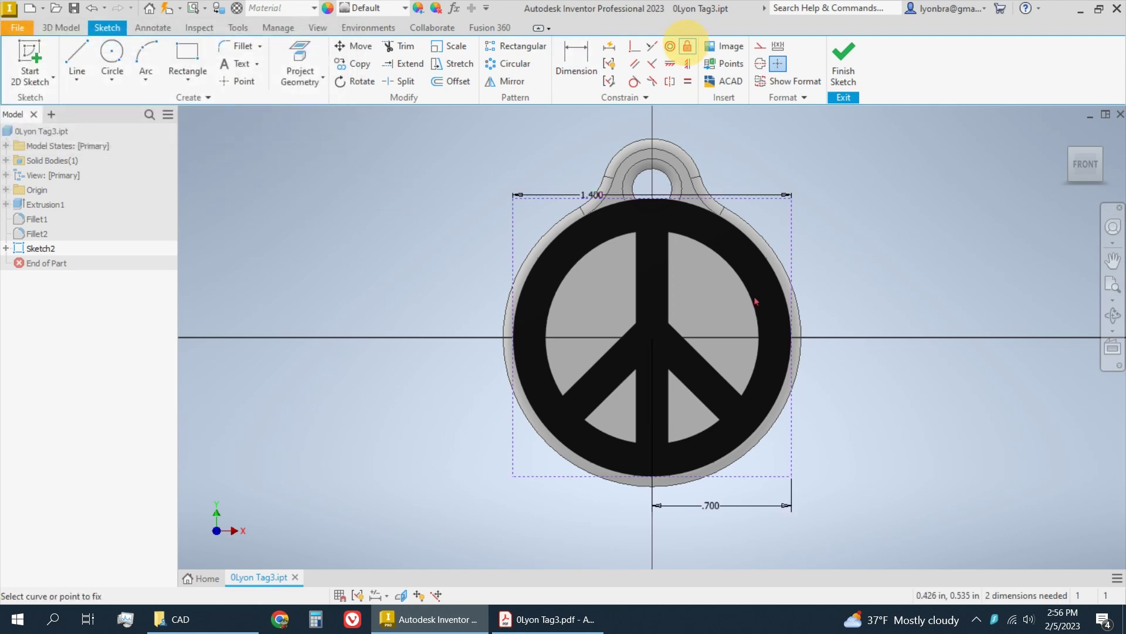
click(788, 225)
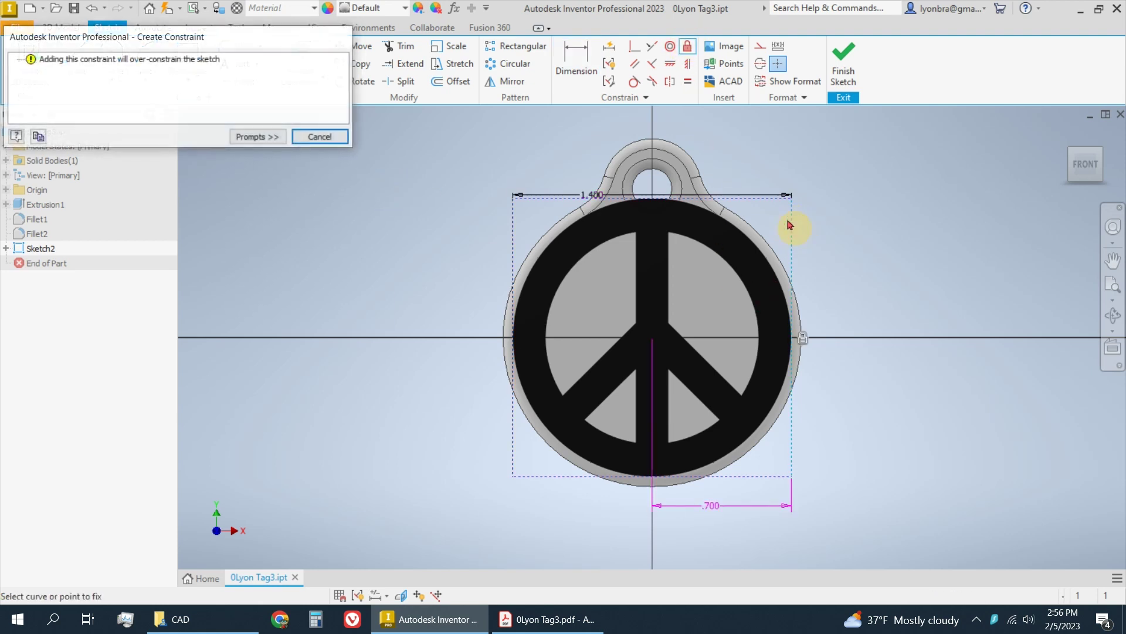
click(322, 137)
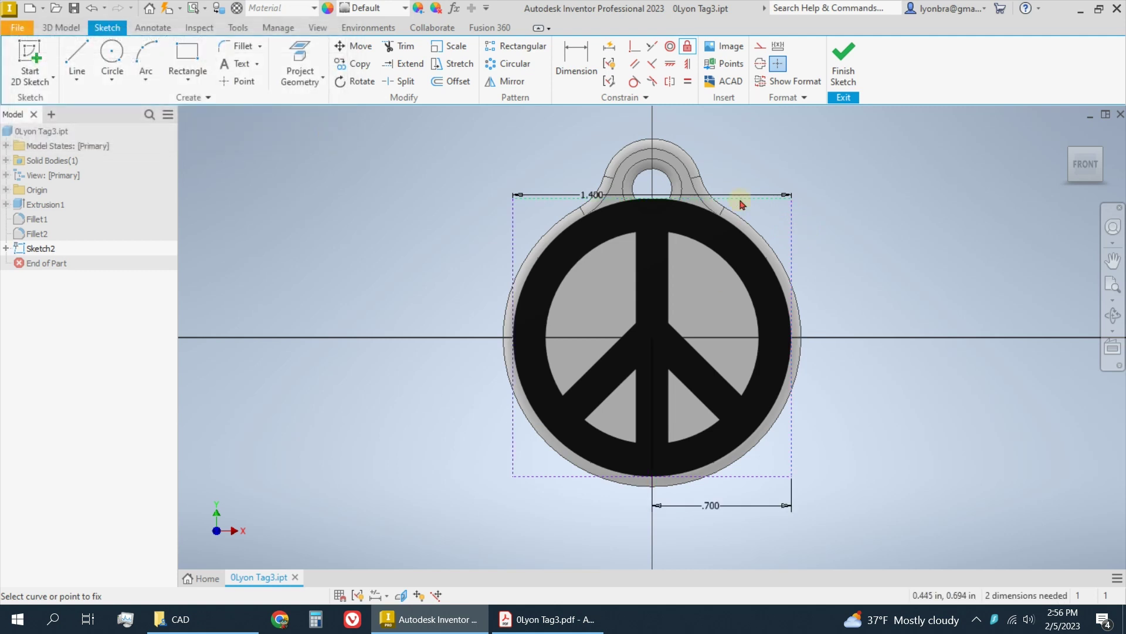
click(742, 203)
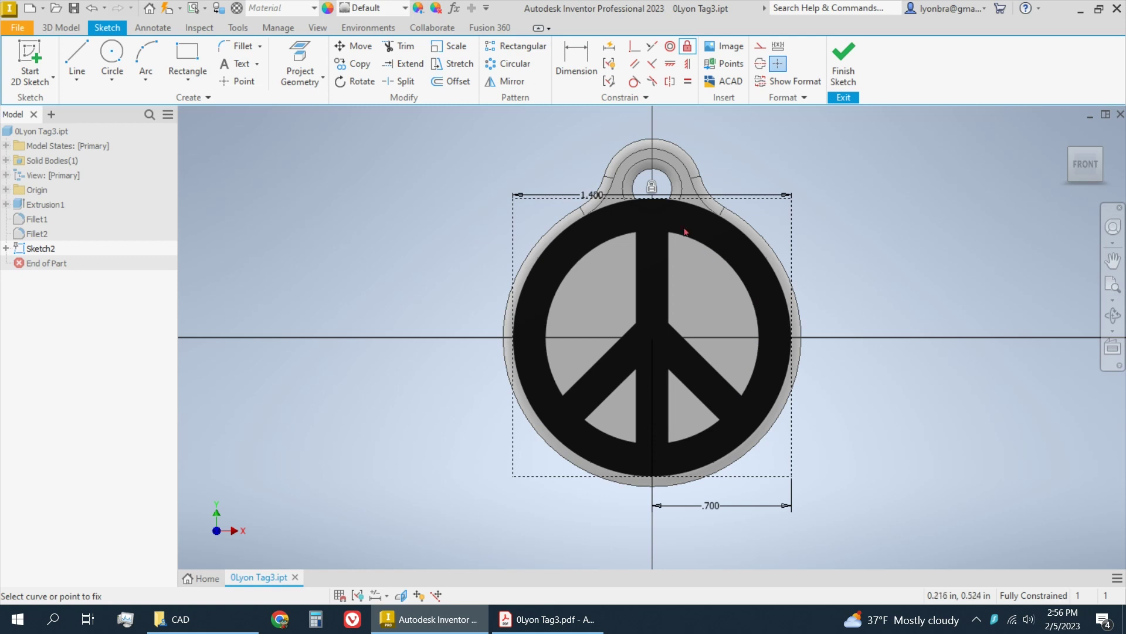
Draw connected lines along the upper-right wedge's vertical stem edge and diagonal arm edge.
click(76, 54)
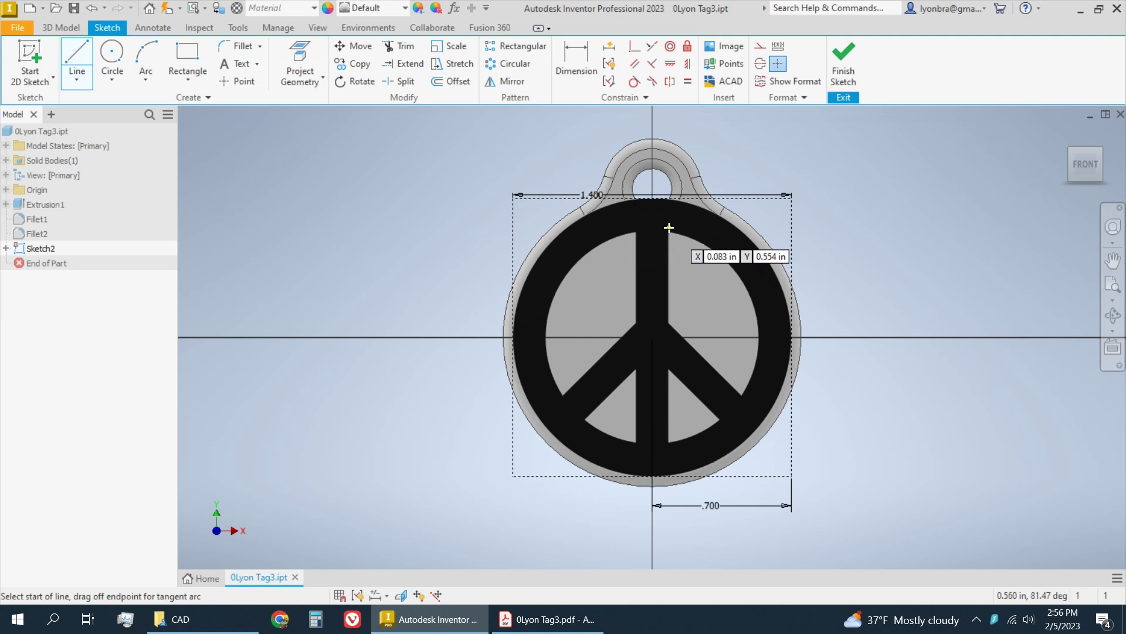
scroll(668, 228, down, 3)
scroll(664, 228, up, 4)
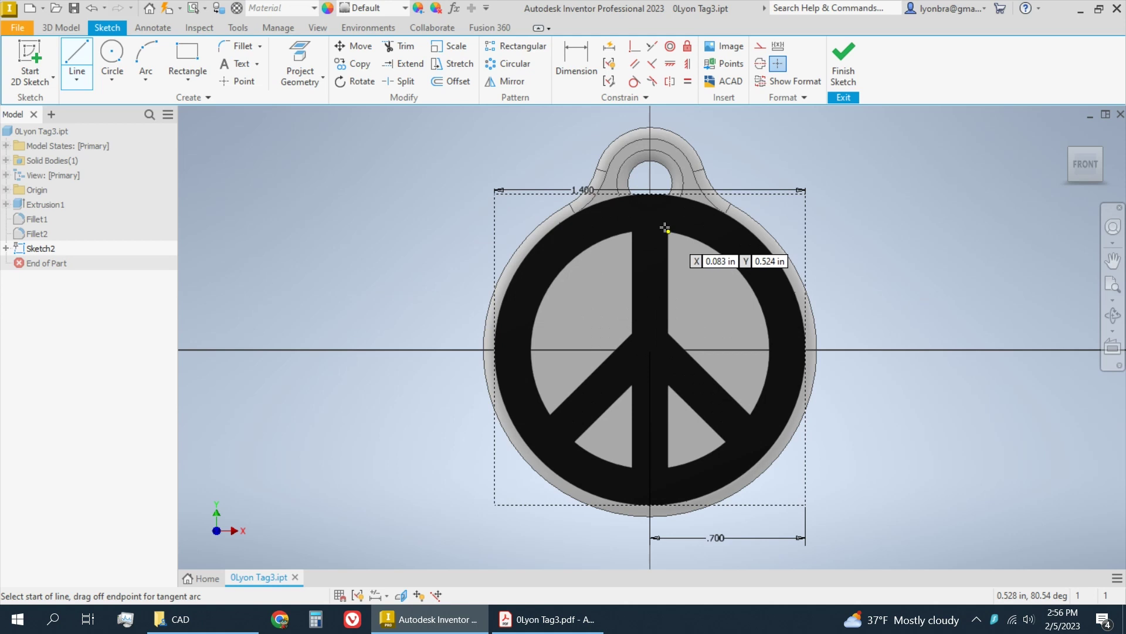
scroll(665, 227, up, 6)
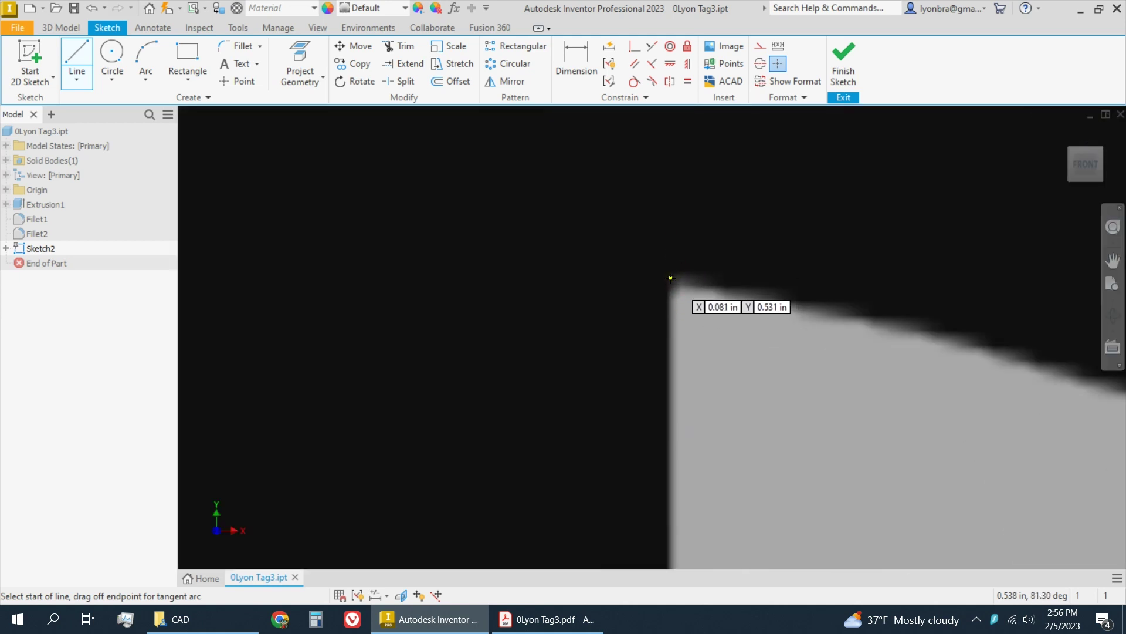
click(669, 278)
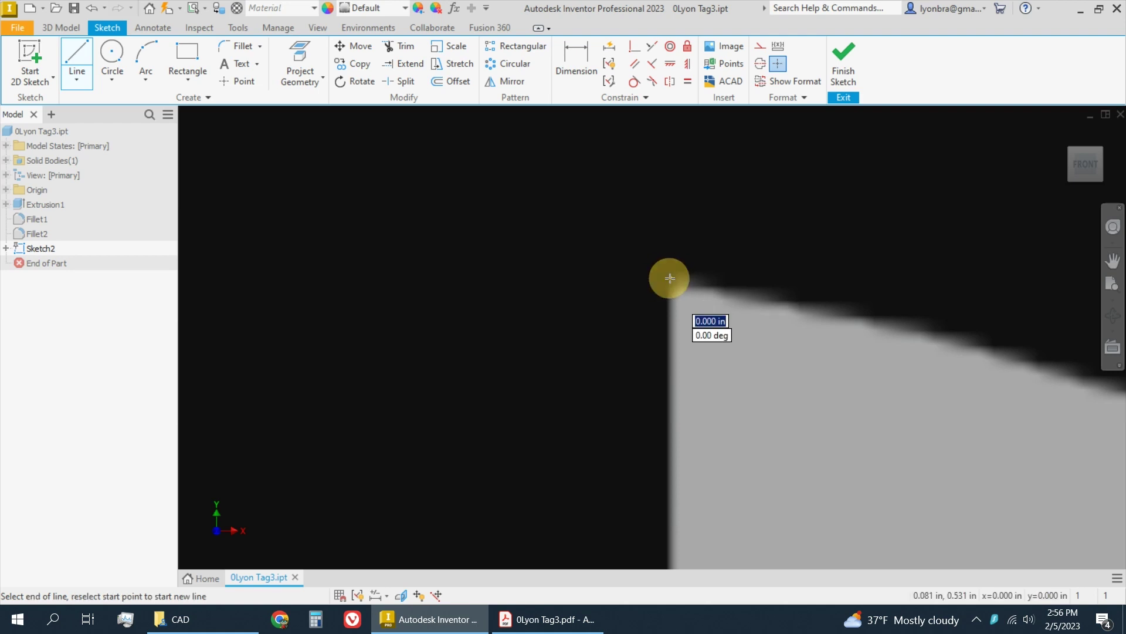
scroll(671, 278, down, 5)
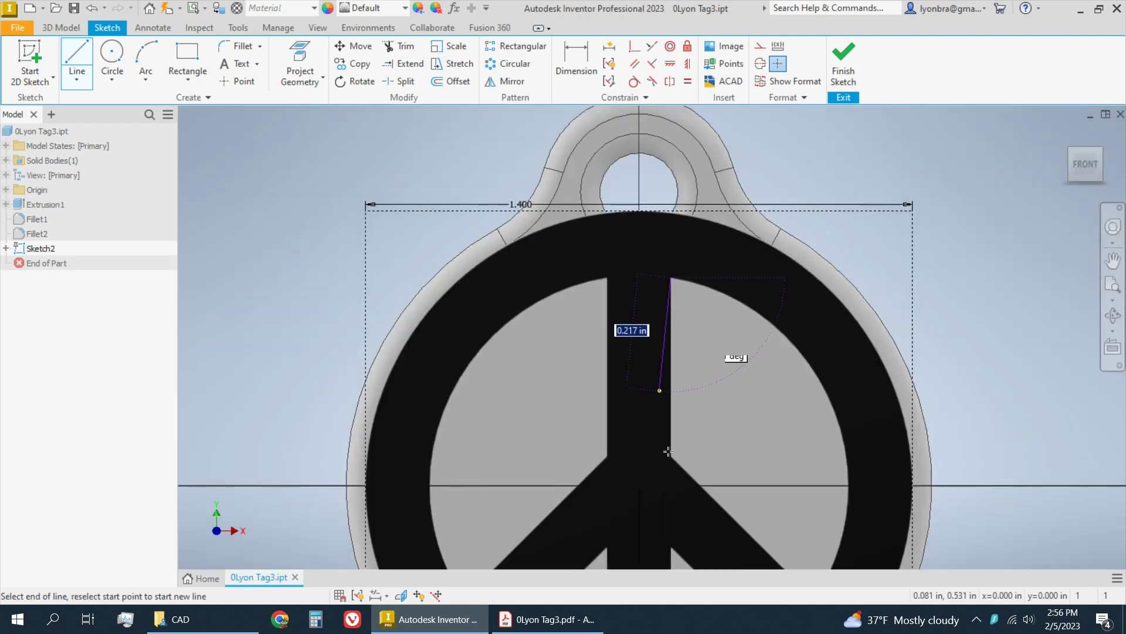
scroll(670, 454, up, 5)
scroll(670, 455, up, 2)
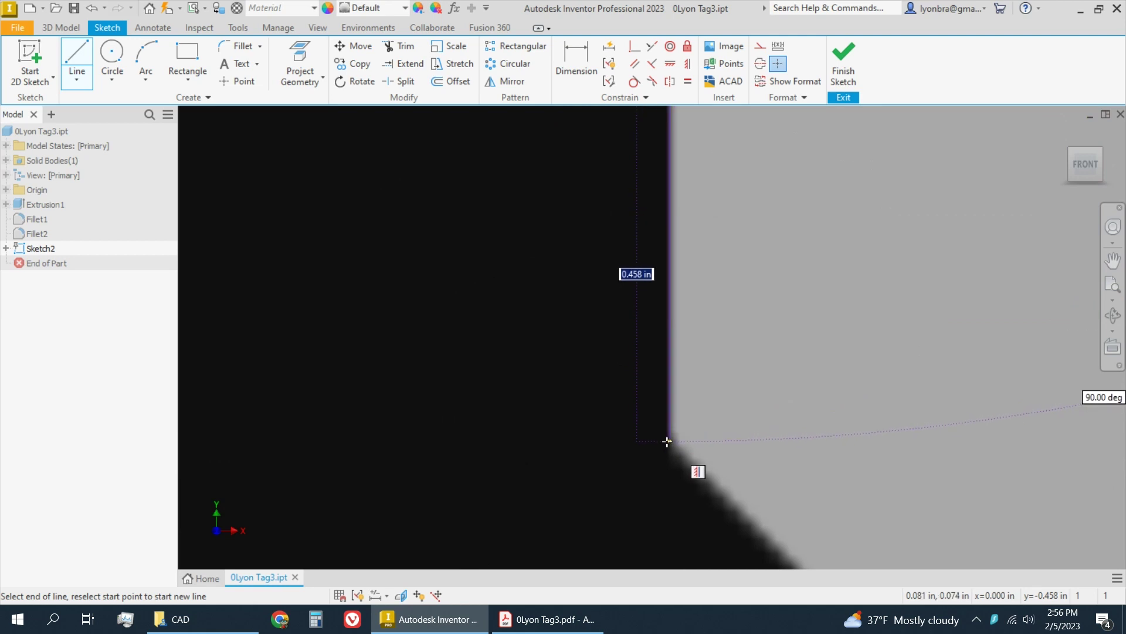
click(667, 442)
scroll(592, 436, down, 6)
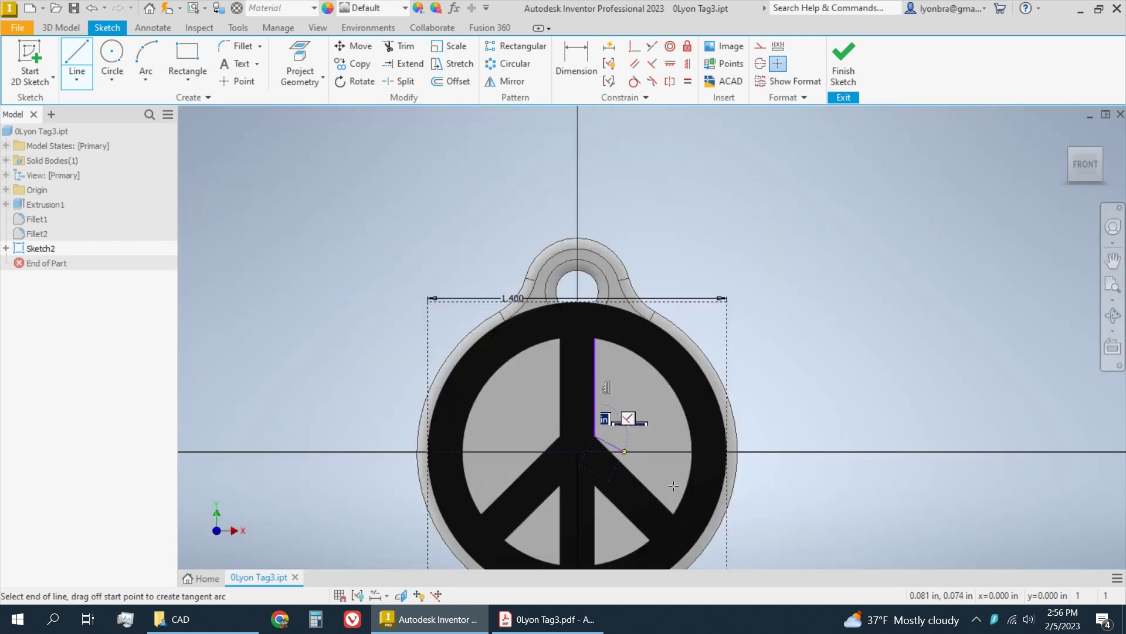
scroll(682, 516, up, 4)
scroll(681, 518, up, 3)
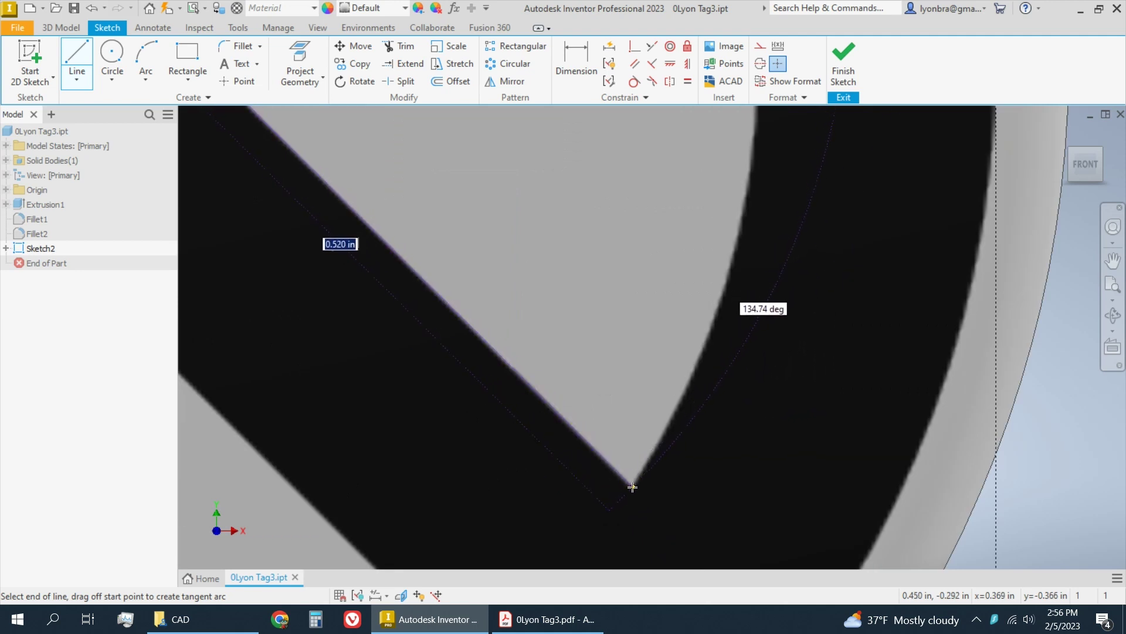
click(632, 487)
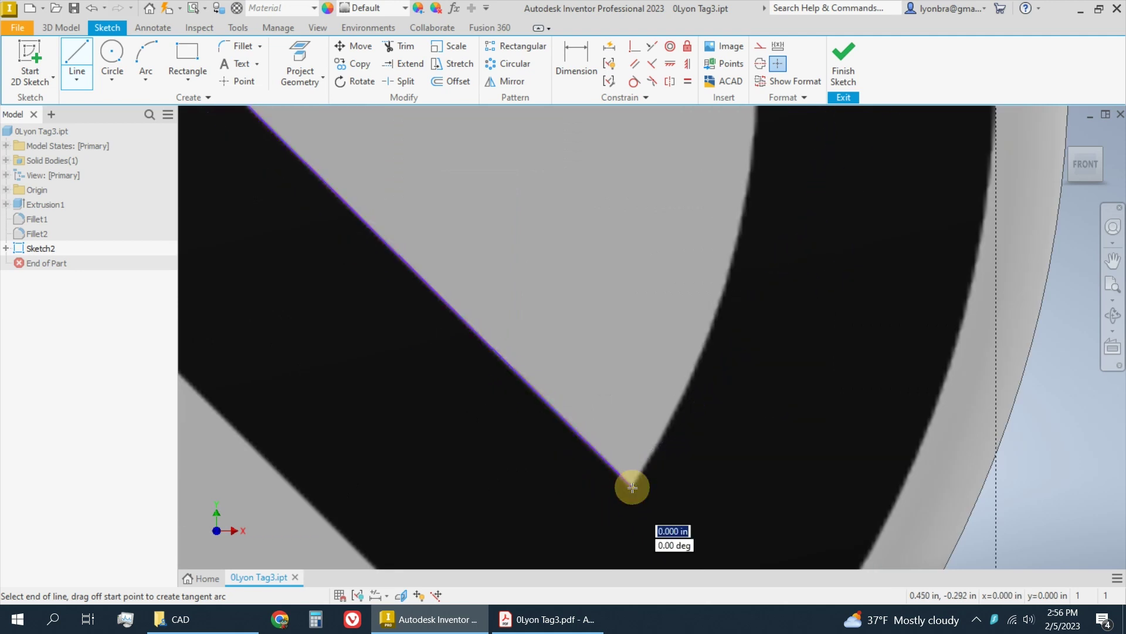
Draw a three-point arc from the wedge's top corner to its lower vertex along the outer curve.
click(144, 55)
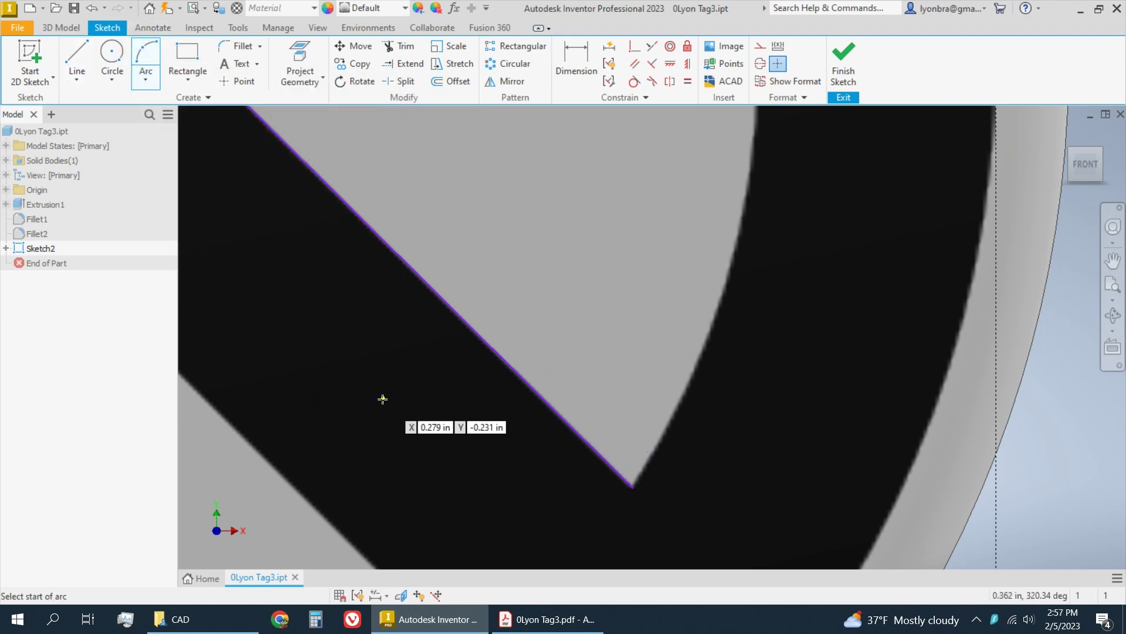
scroll(397, 330, up, 3)
scroll(397, 331, up, 3)
scroll(478, 458, up, 3)
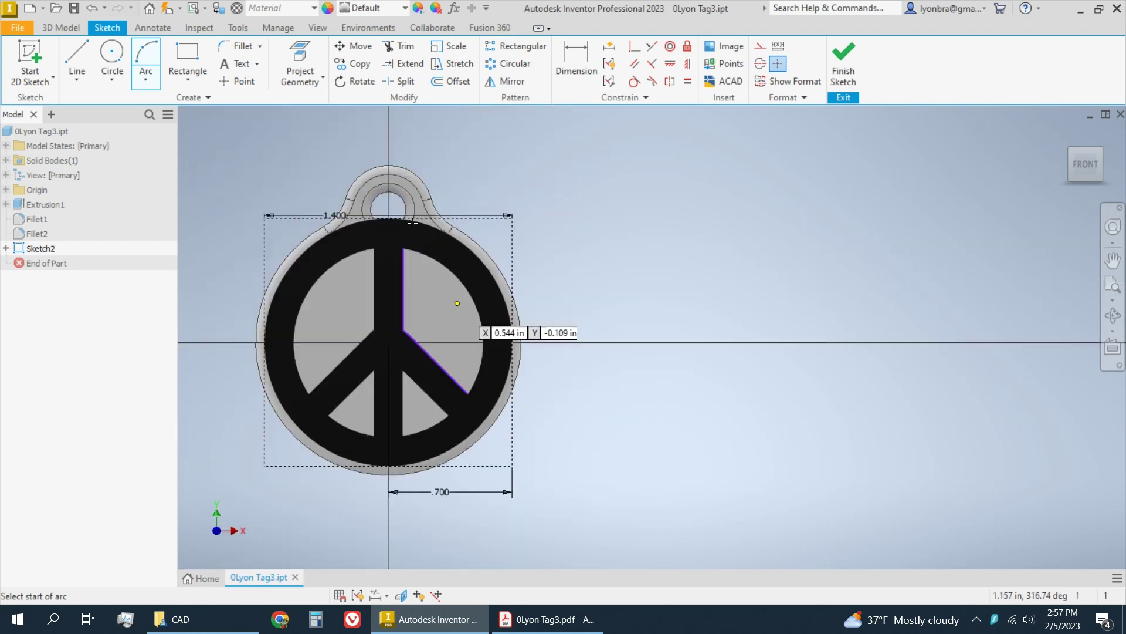
scroll(404, 251, down, 5)
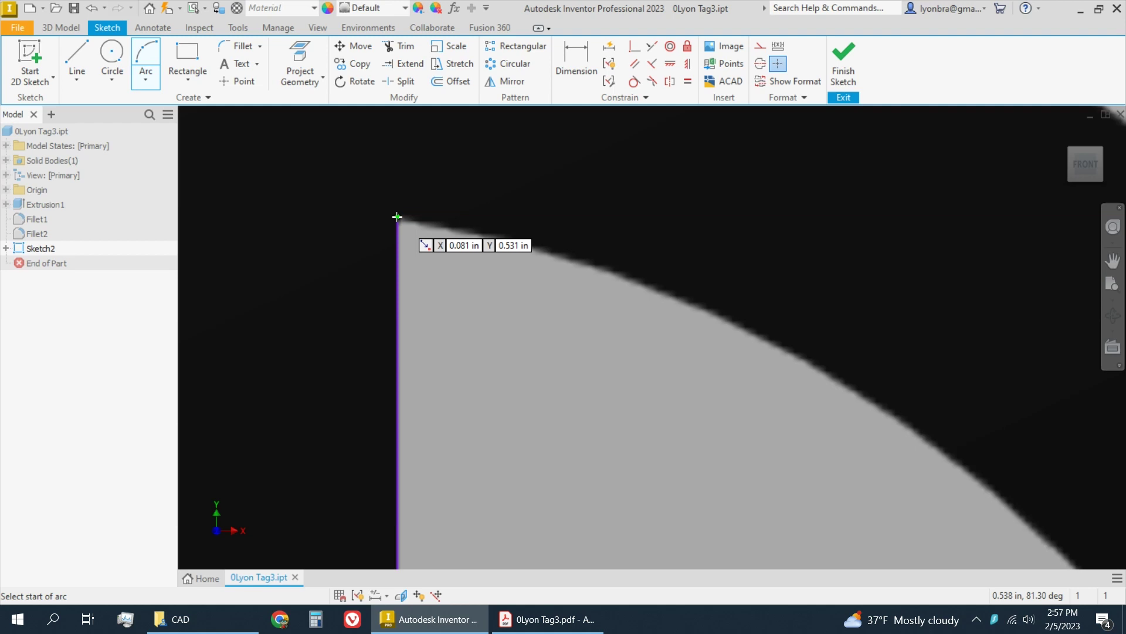
click(398, 217)
scroll(386, 286, down, 5)
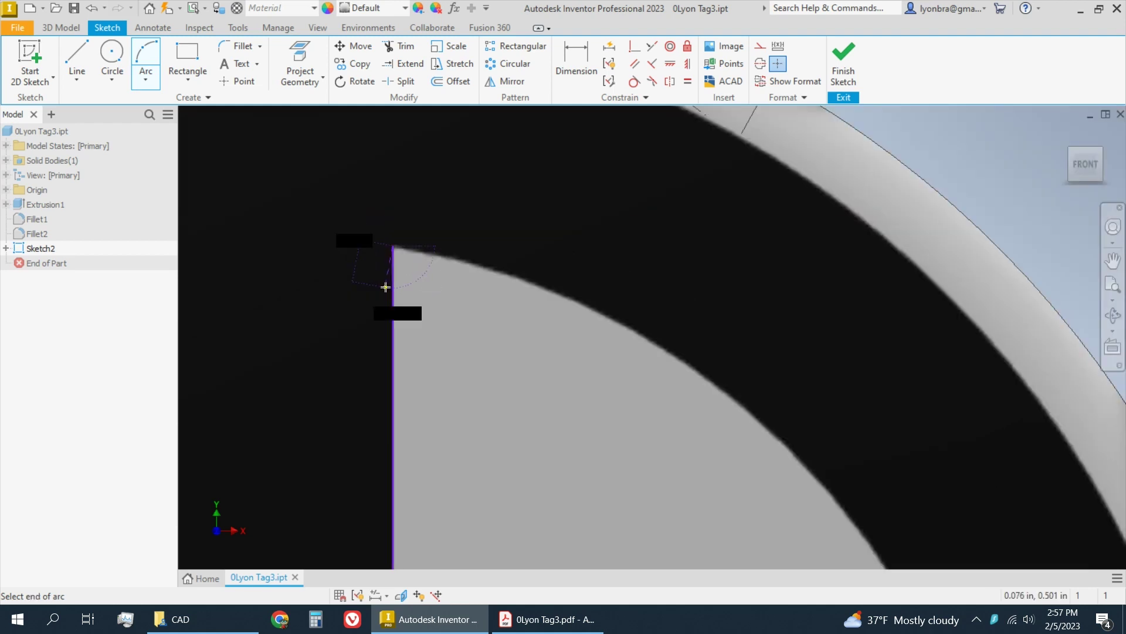
scroll(458, 462, up, 5)
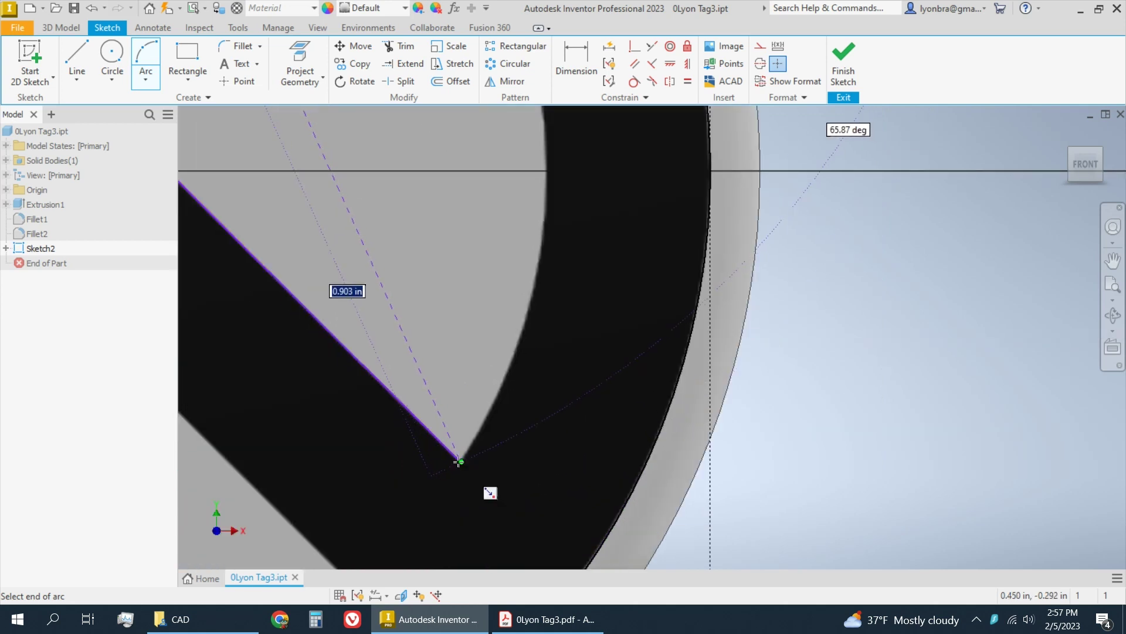
click(459, 460)
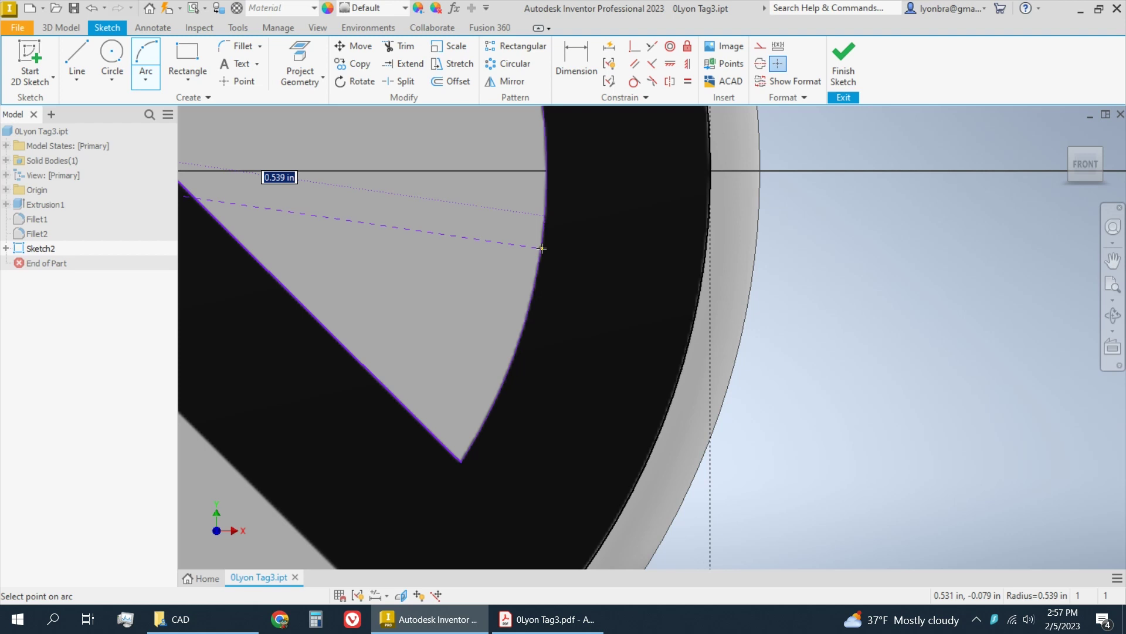
click(542, 248)
scroll(604, 284, up, 5)
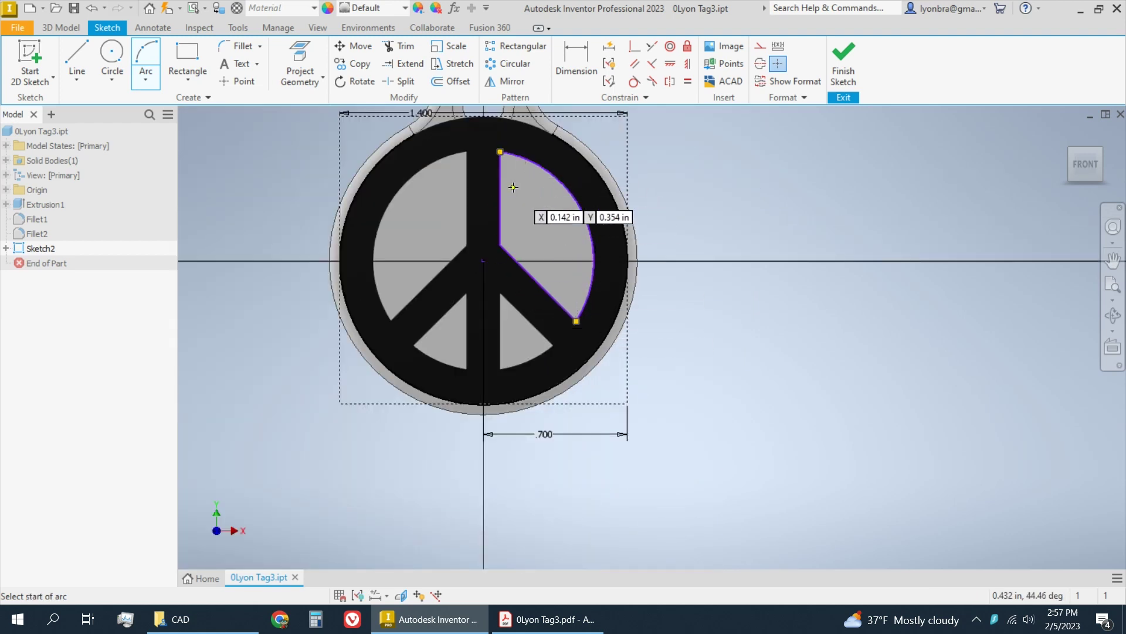
Draw connected lines along the upper-left wedge's stem edge and diagonal arm to its inner corner.
click(79, 53)
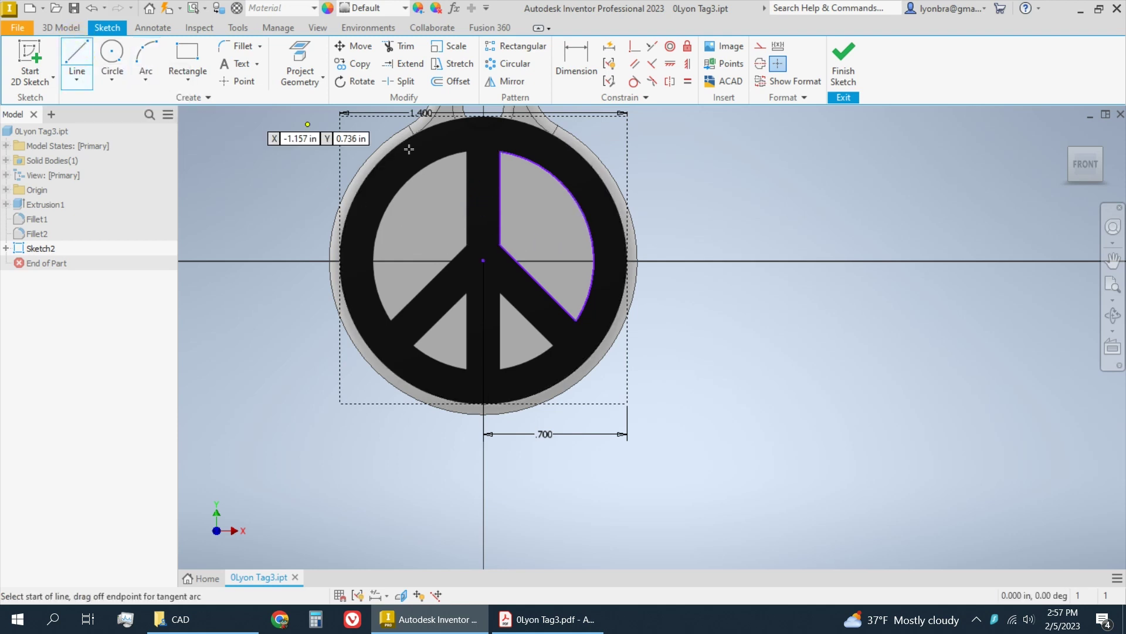
scroll(469, 164, down, 2)
scroll(467, 152, up, 10)
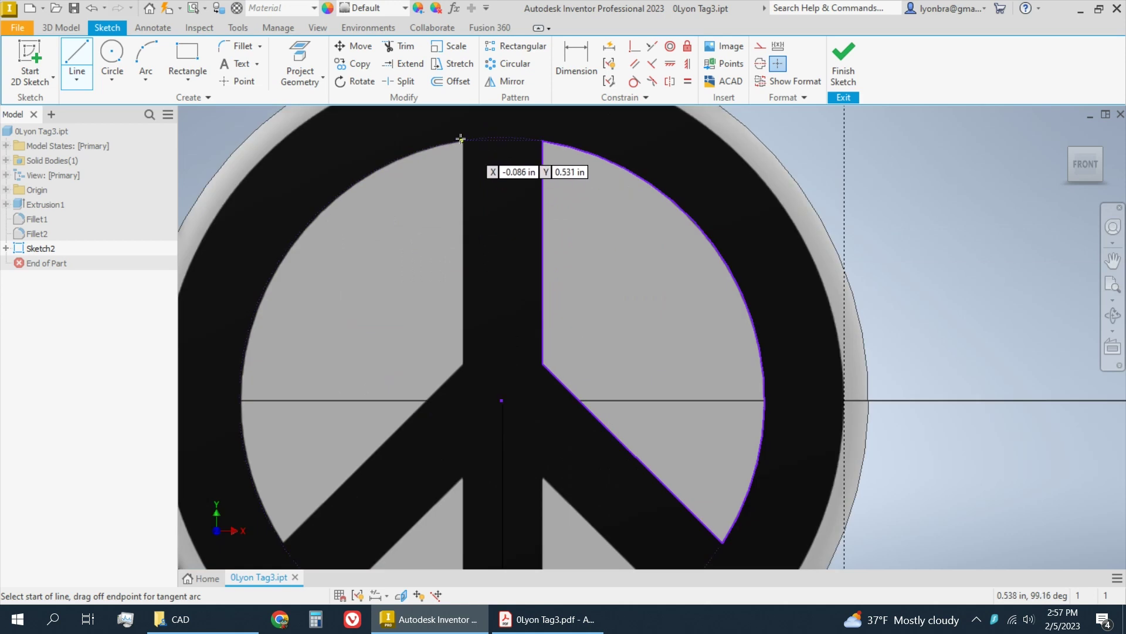
scroll(463, 140, up, 4)
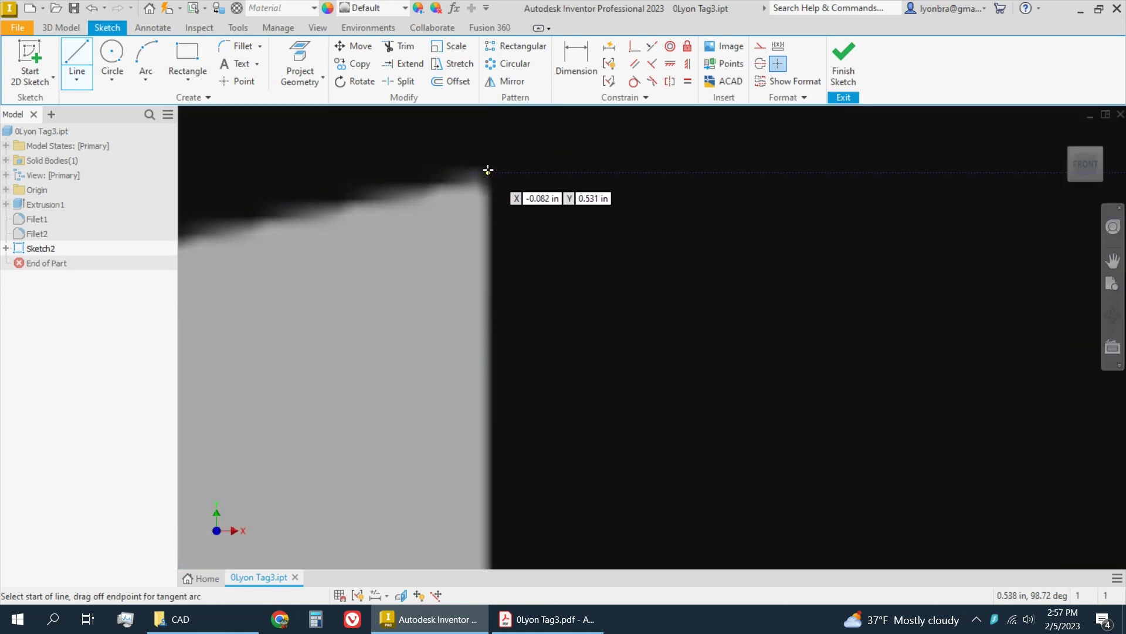
click(488, 171)
scroll(411, 269, down, 5)
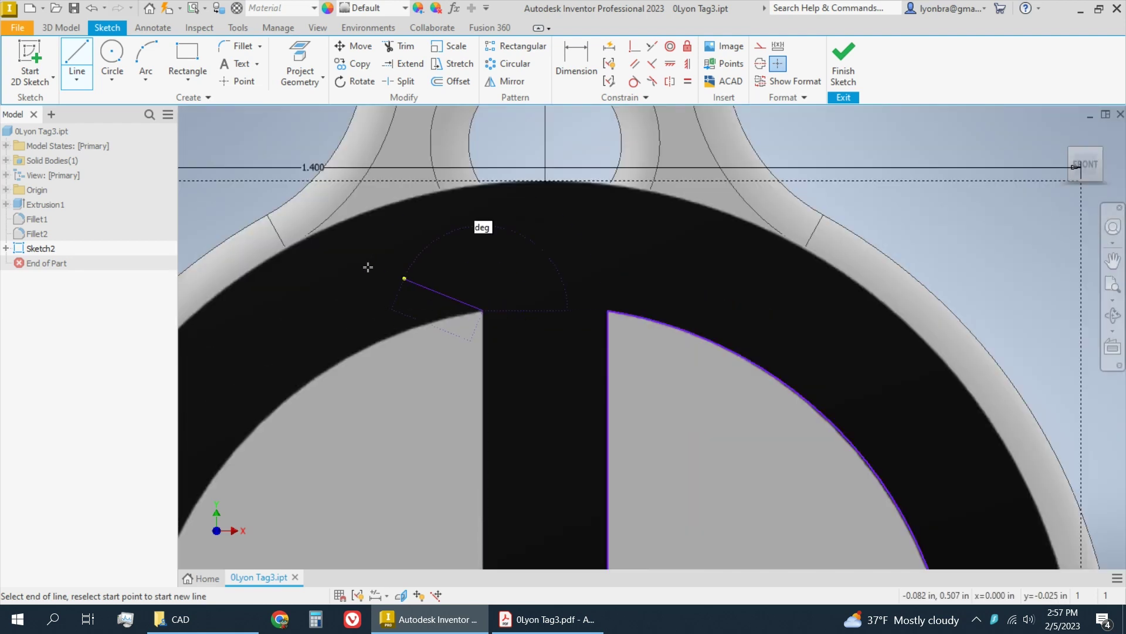
scroll(368, 267, down, 5)
scroll(382, 359, up, 6)
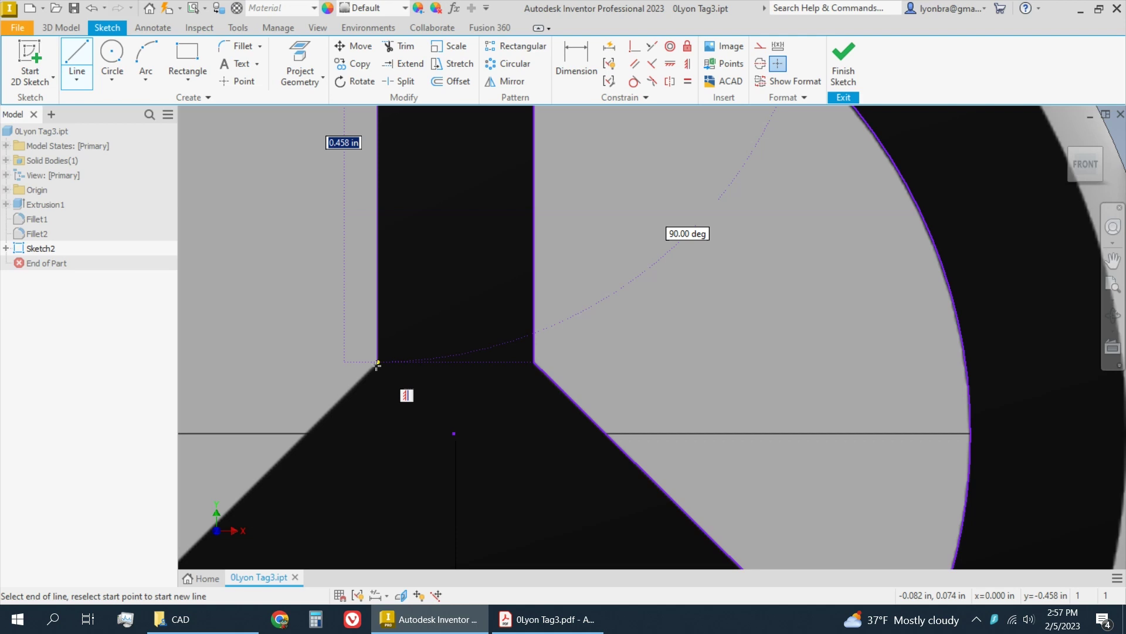
click(376, 364)
scroll(411, 352, down, 5)
scroll(379, 390, up, 3)
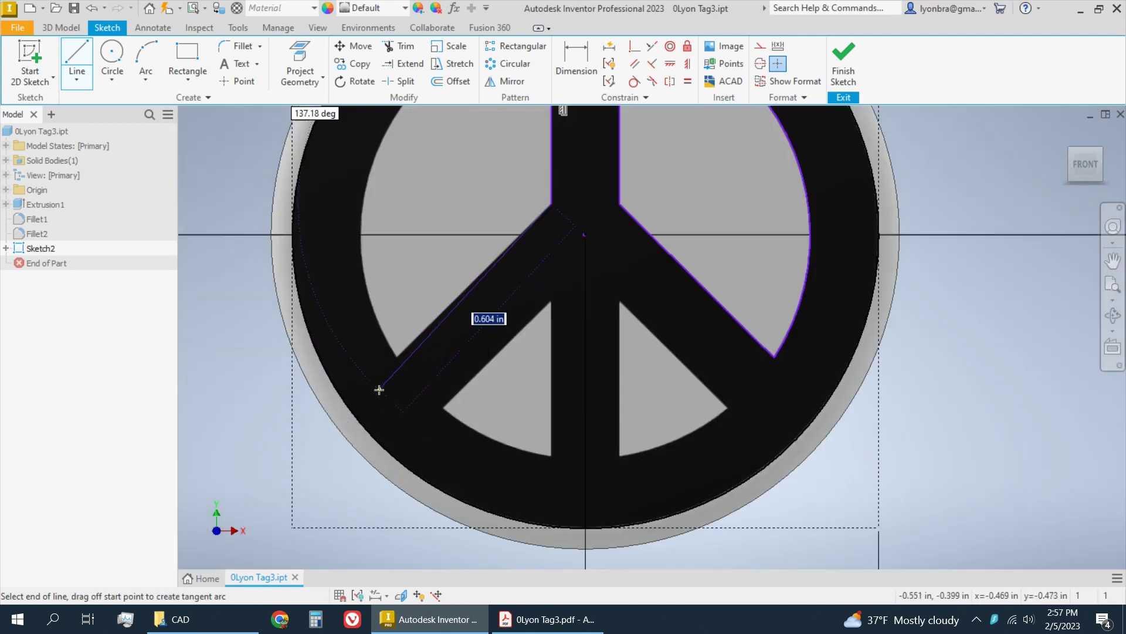
scroll(379, 389, up, 4)
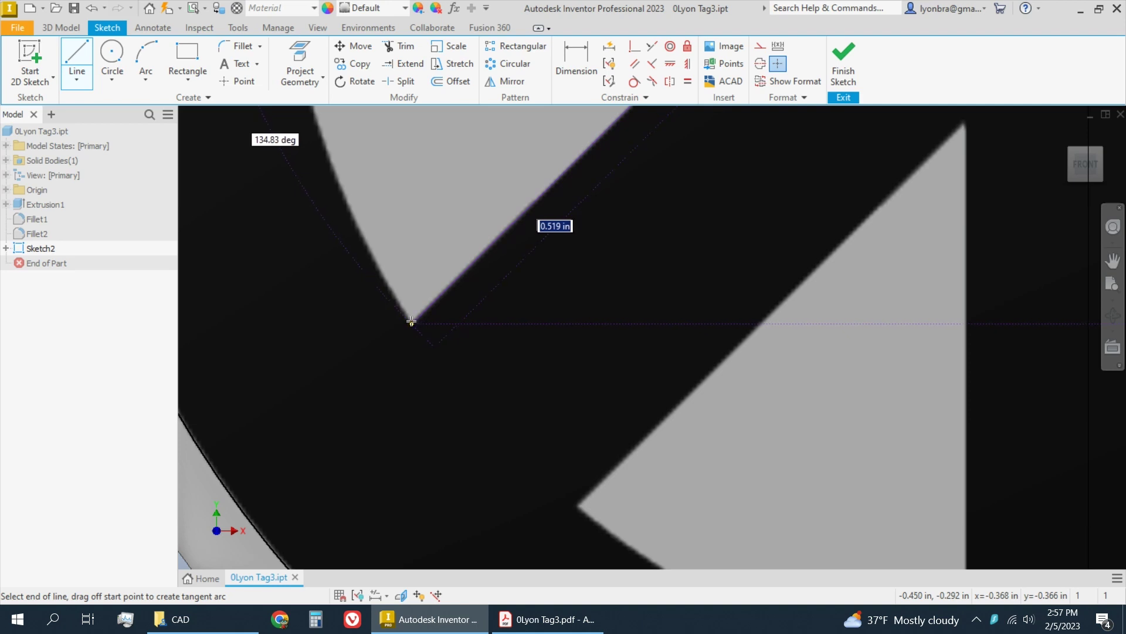
click(411, 321)
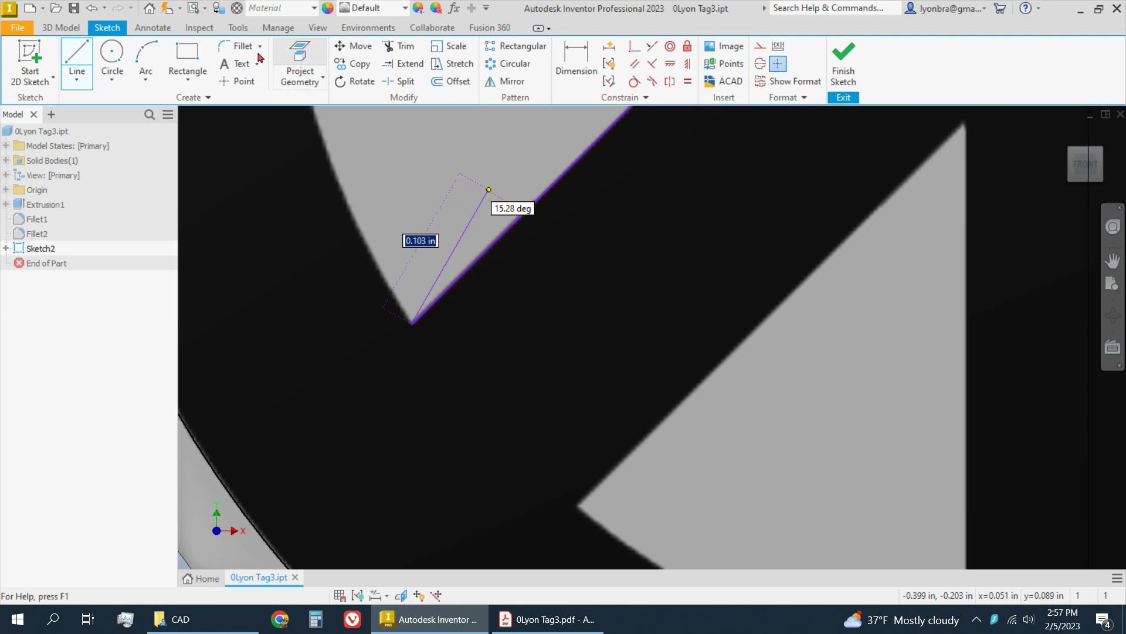
click(146, 59)
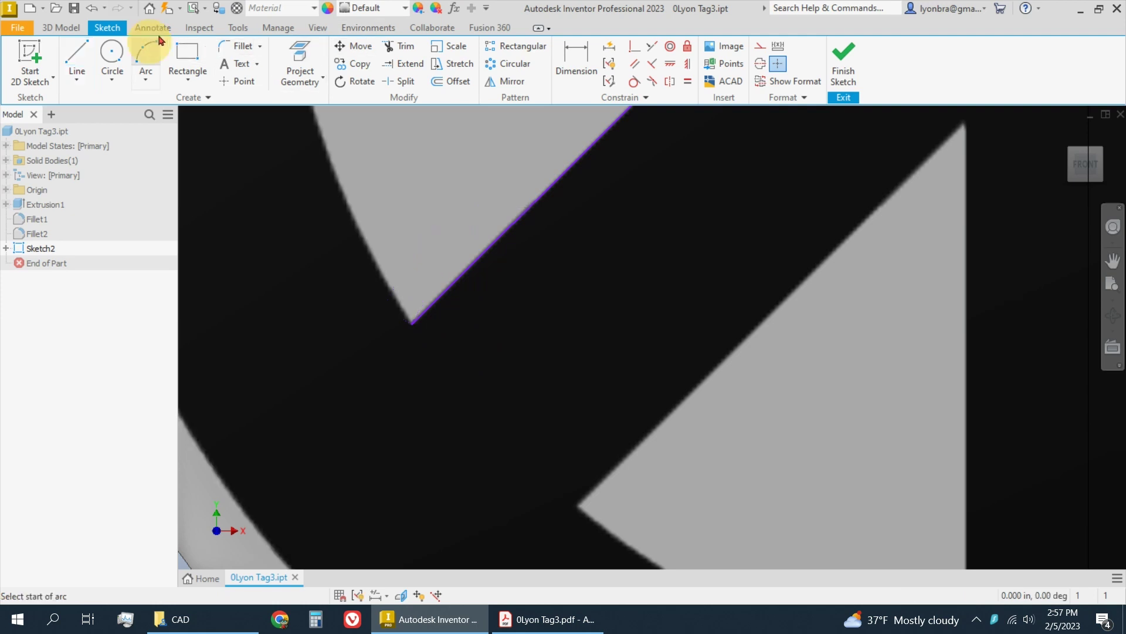
Draw an arc from the upper-left gap's inner corner to the centre bar edge along its curve.
click(410, 320)
scroll(378, 352, up, 8)
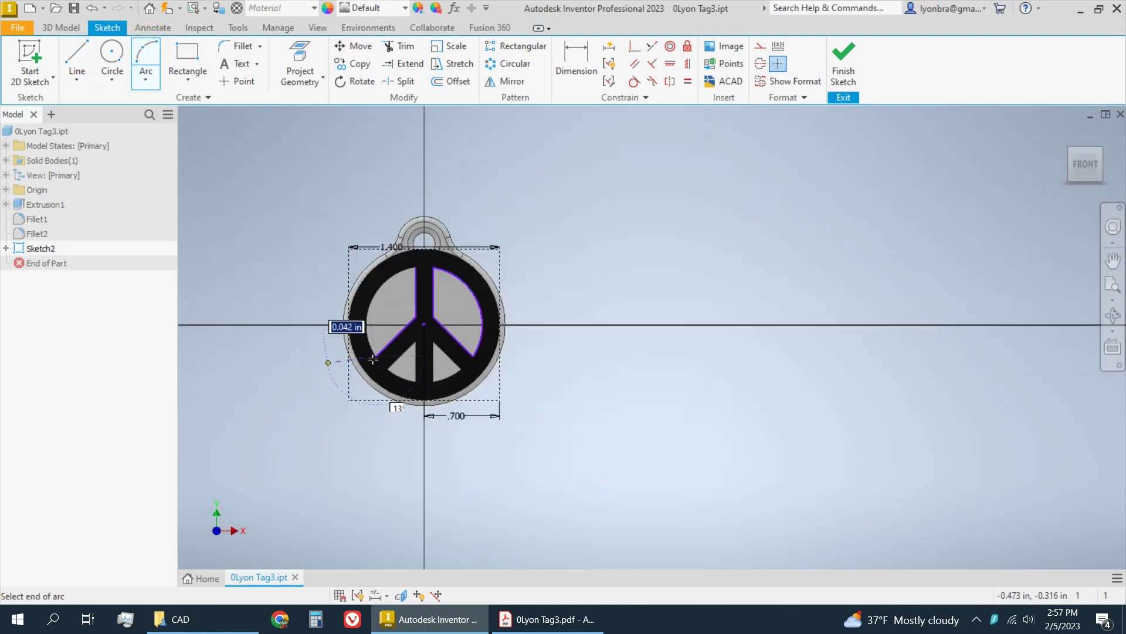
scroll(415, 269, down, 8)
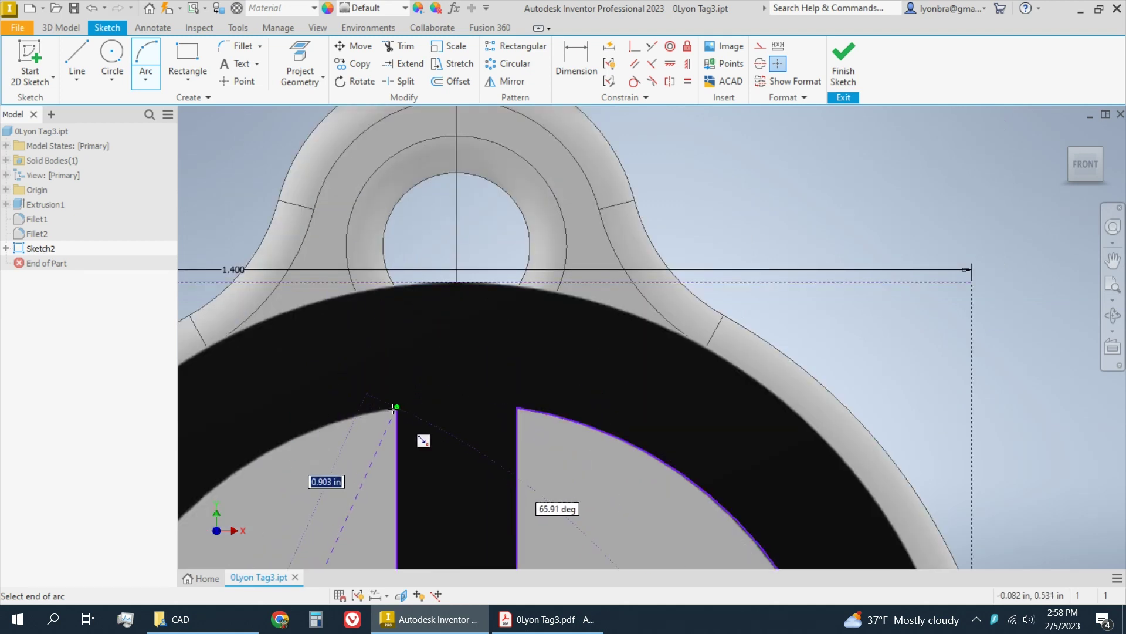
click(395, 408)
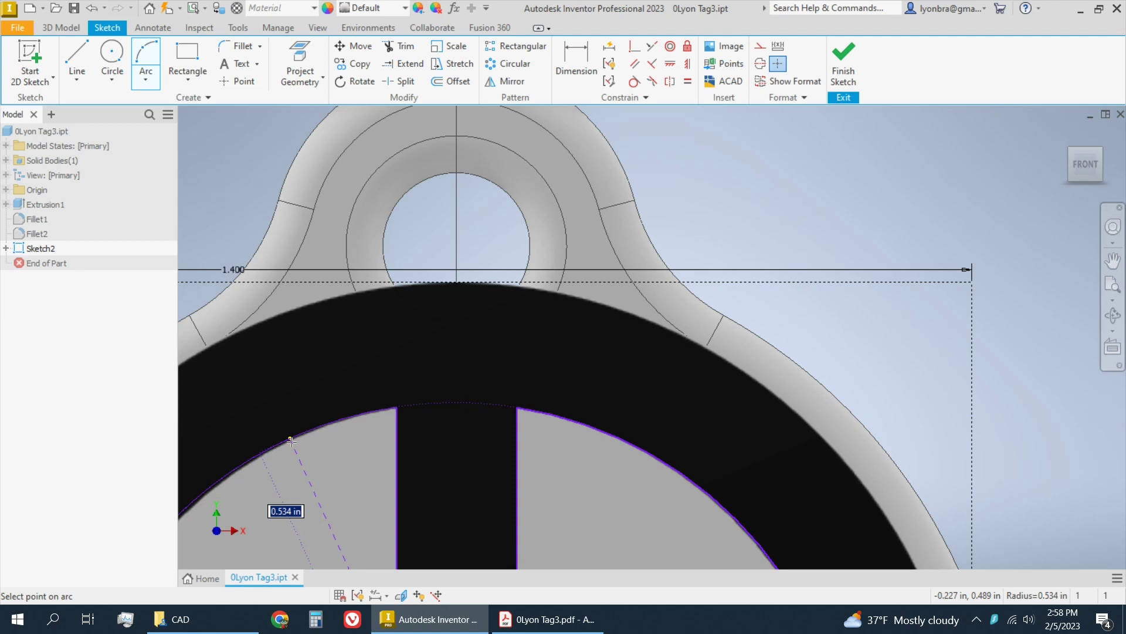
scroll(292, 439, down, 5)
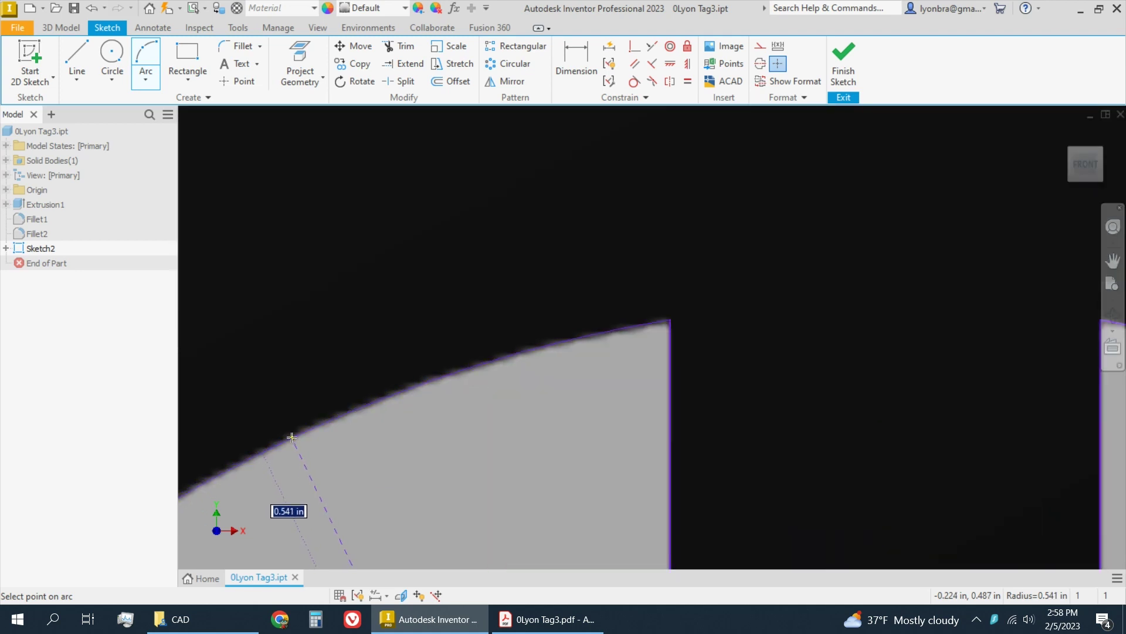
click(291, 437)
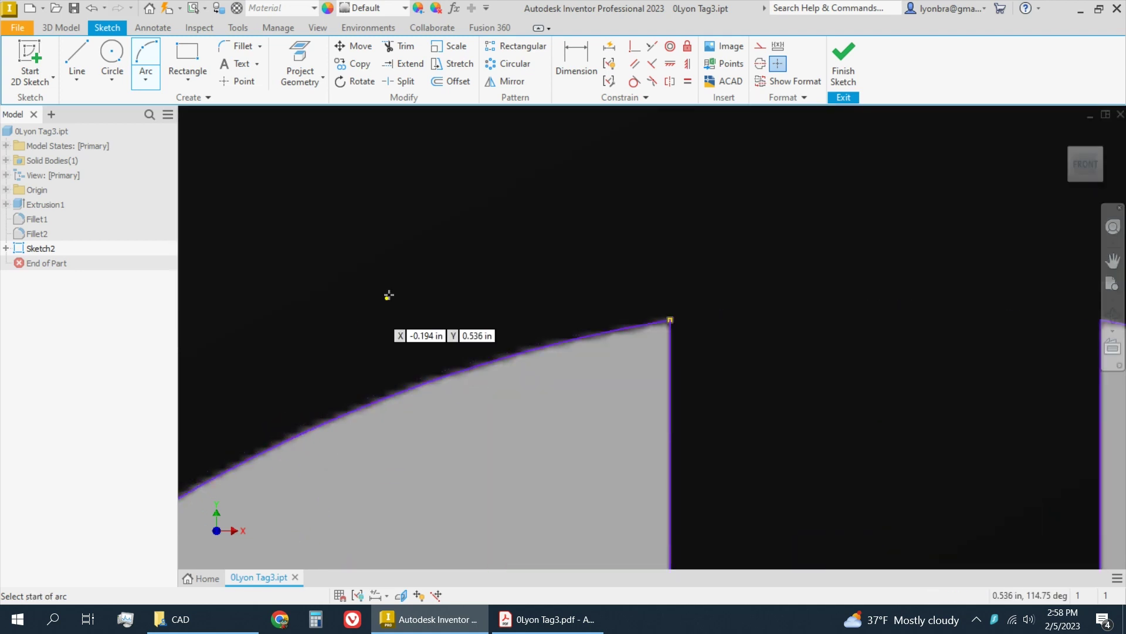
scroll(532, 315, up, 5)
scroll(532, 315, up, 4)
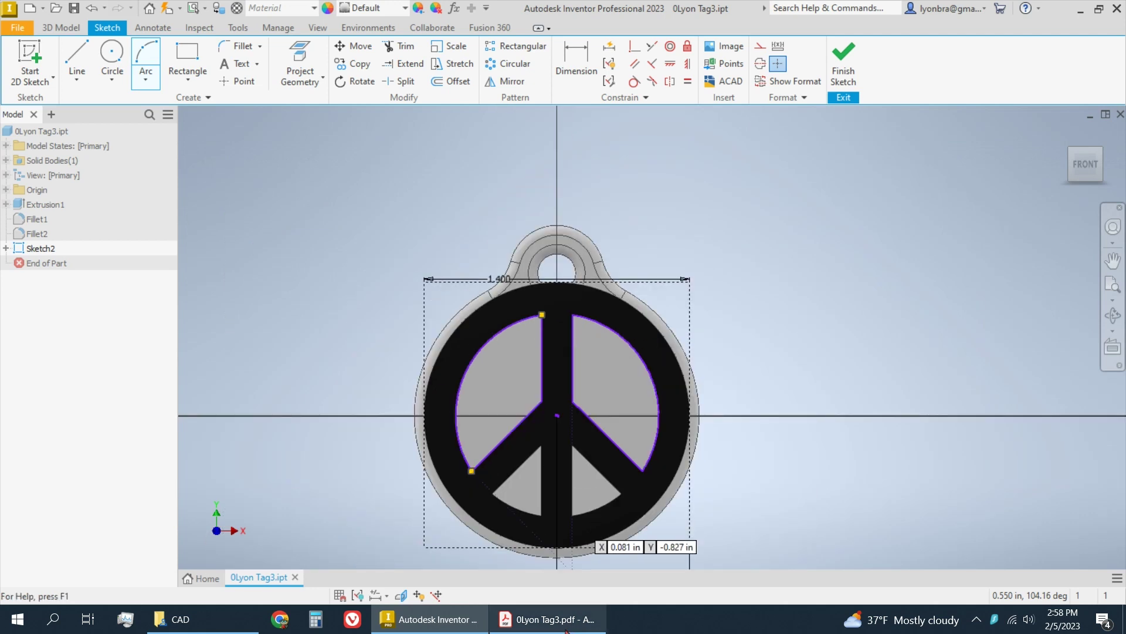
scroll(543, 504, down, 5)
scroll(547, 505, down, 4)
scroll(546, 496, up, 3)
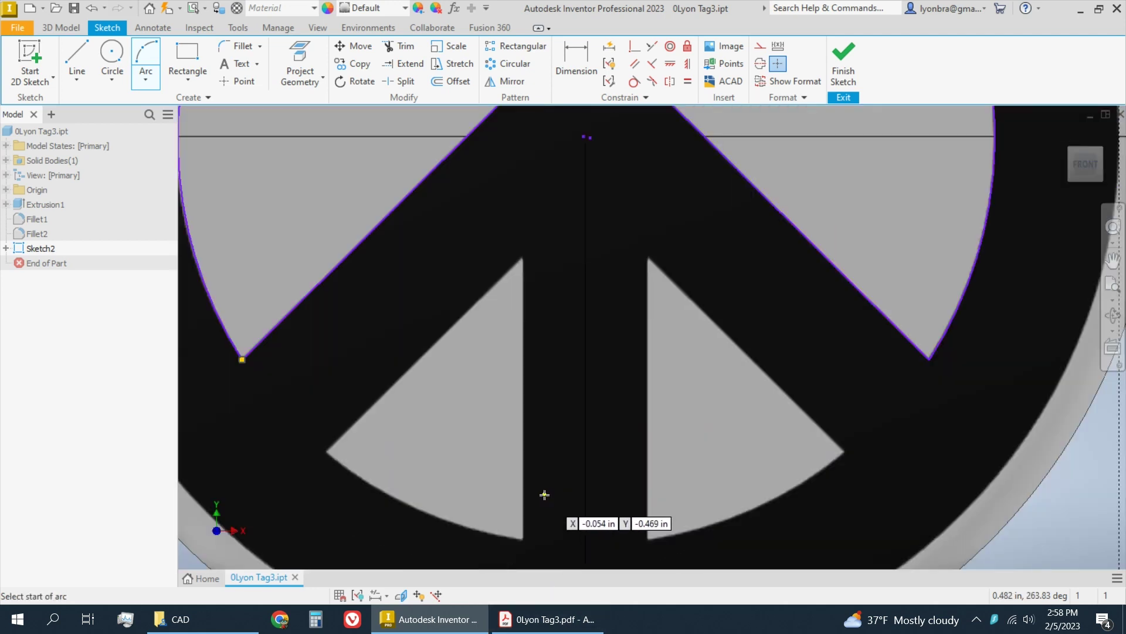
Draw two lines from the lower-left triangle's left corner to its apex, then its bottom corner.
click(81, 62)
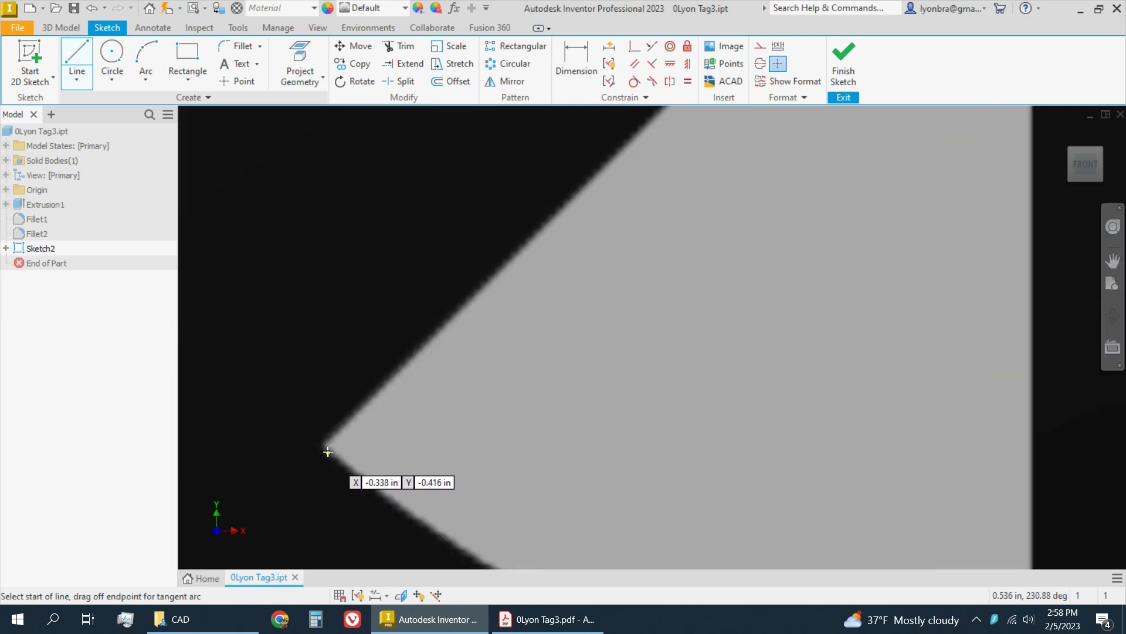
scroll(325, 452, down, 4)
click(325, 445)
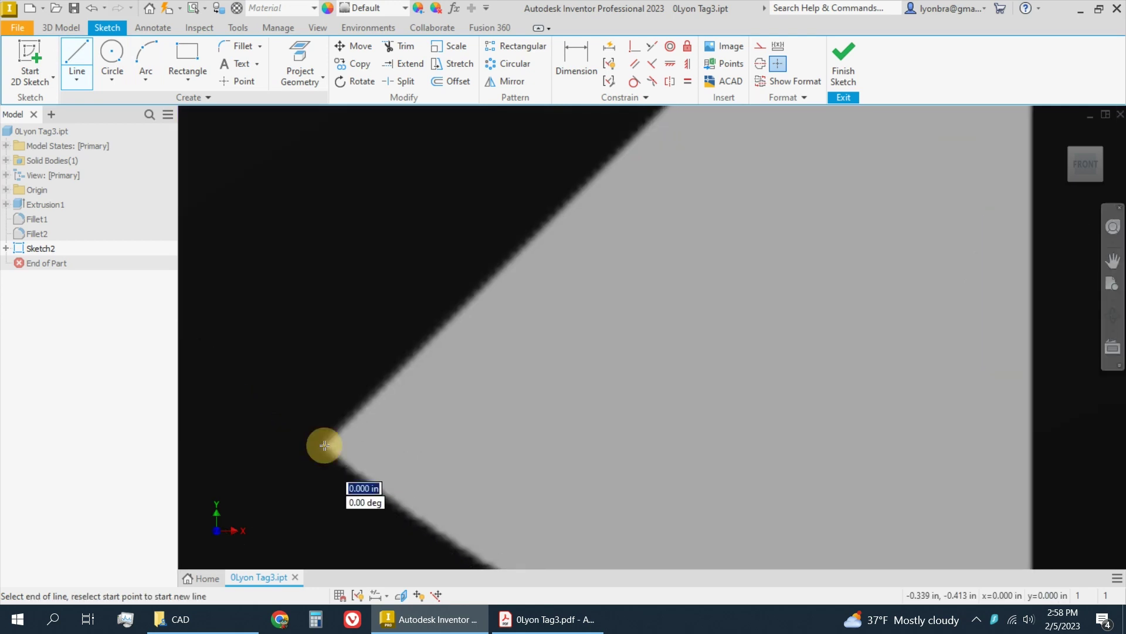
scroll(322, 445, up, 4)
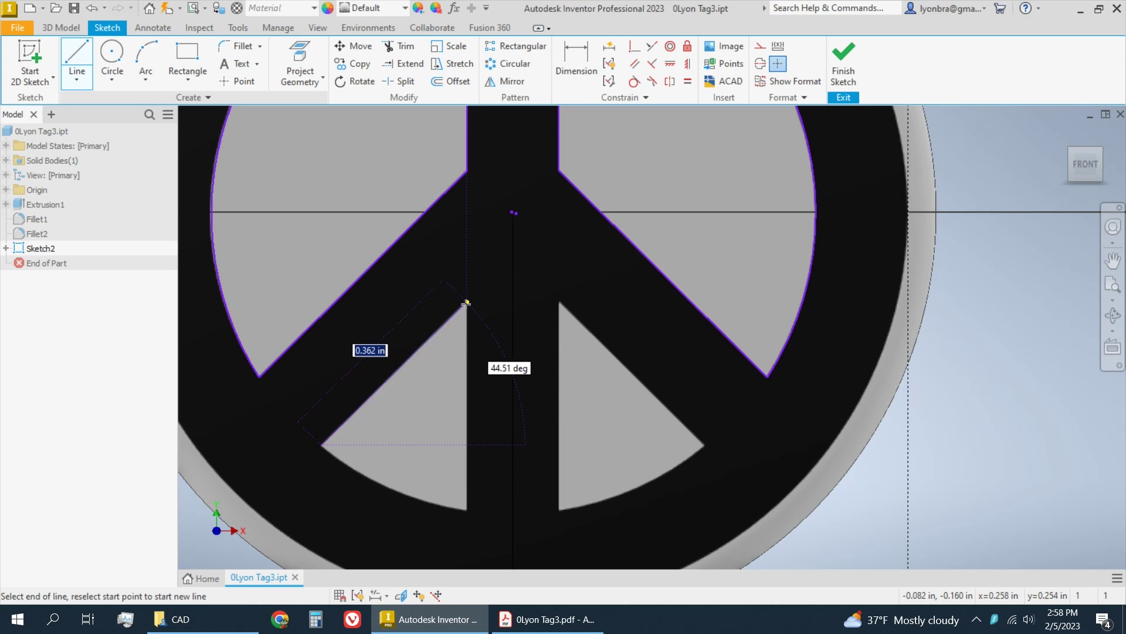
scroll(466, 303, down, 2)
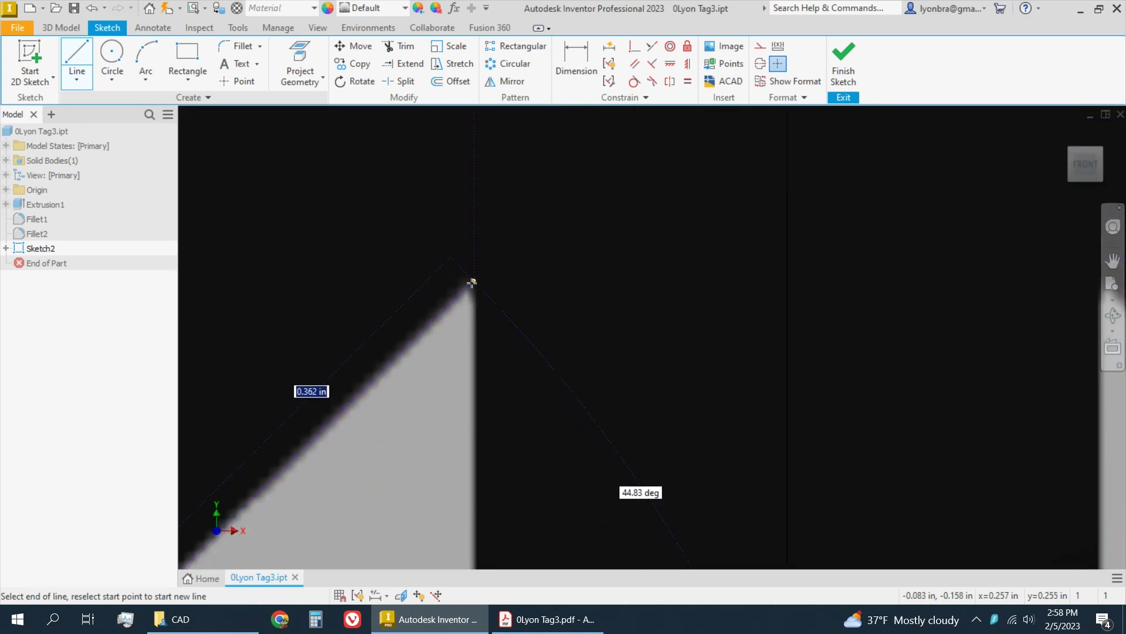
click(471, 282)
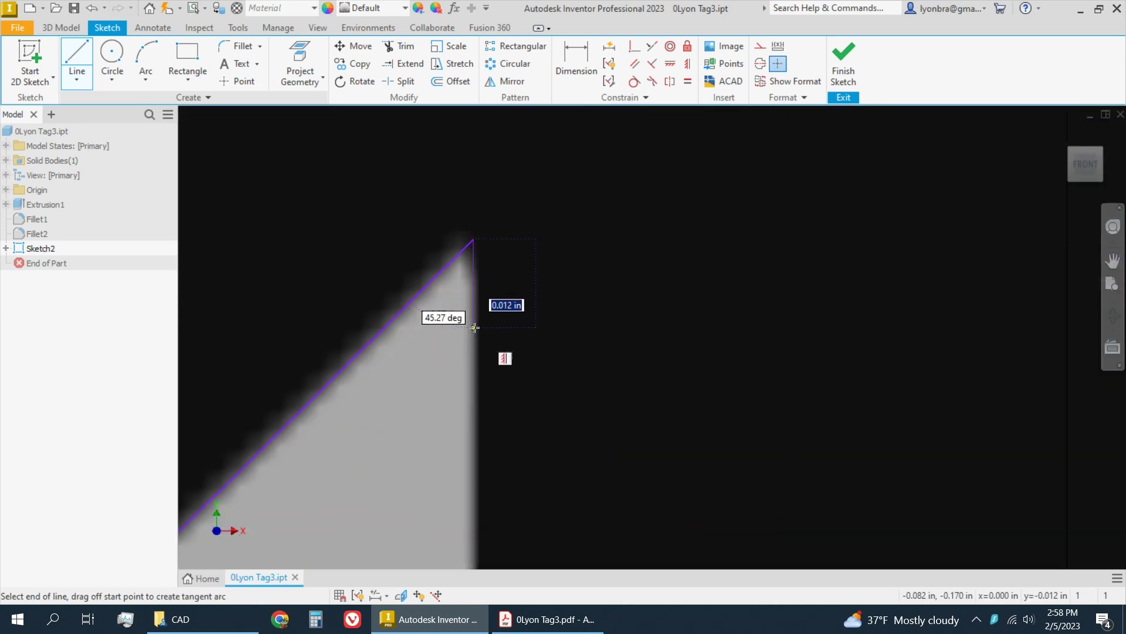
scroll(473, 305, down, 4)
scroll(474, 325, up, 5)
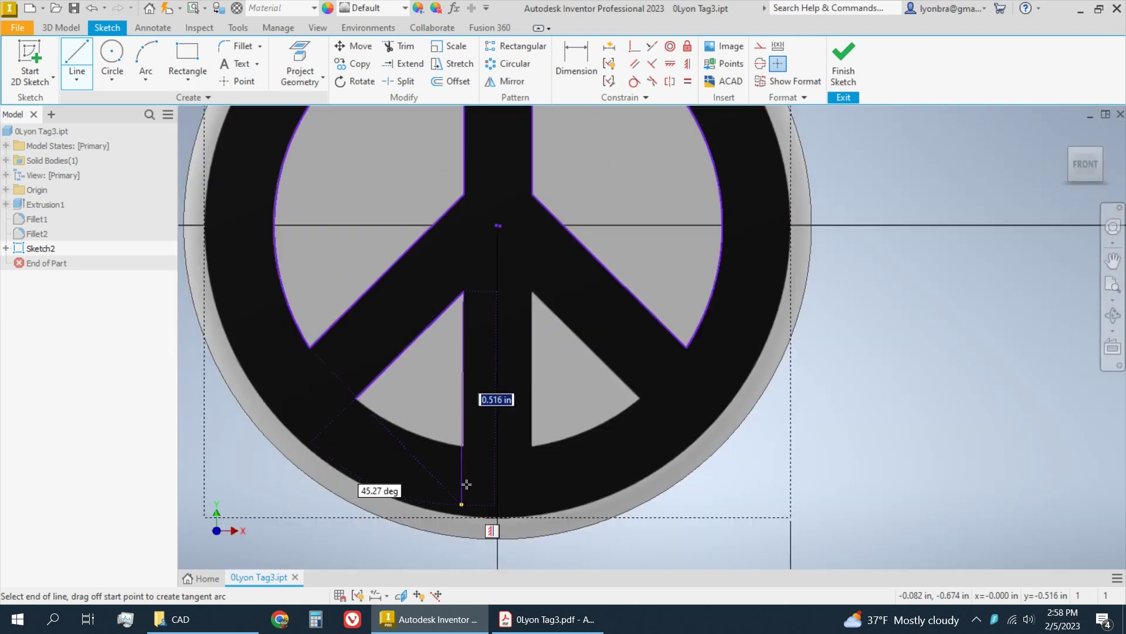
scroll(460, 450, down, 4)
scroll(458, 430, down, 4)
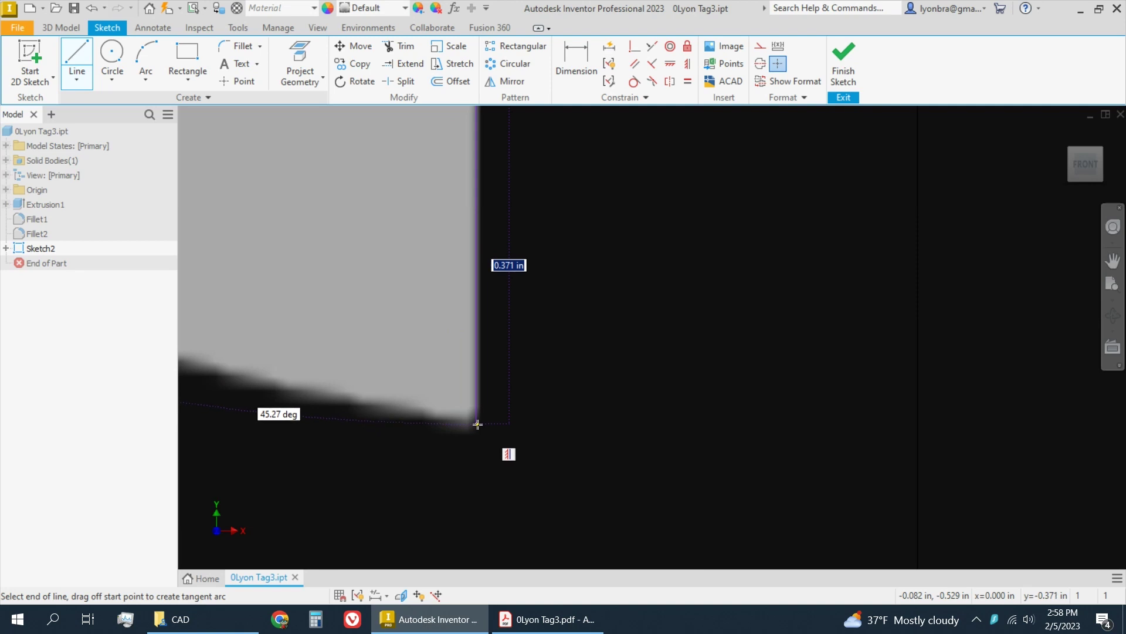
click(477, 423)
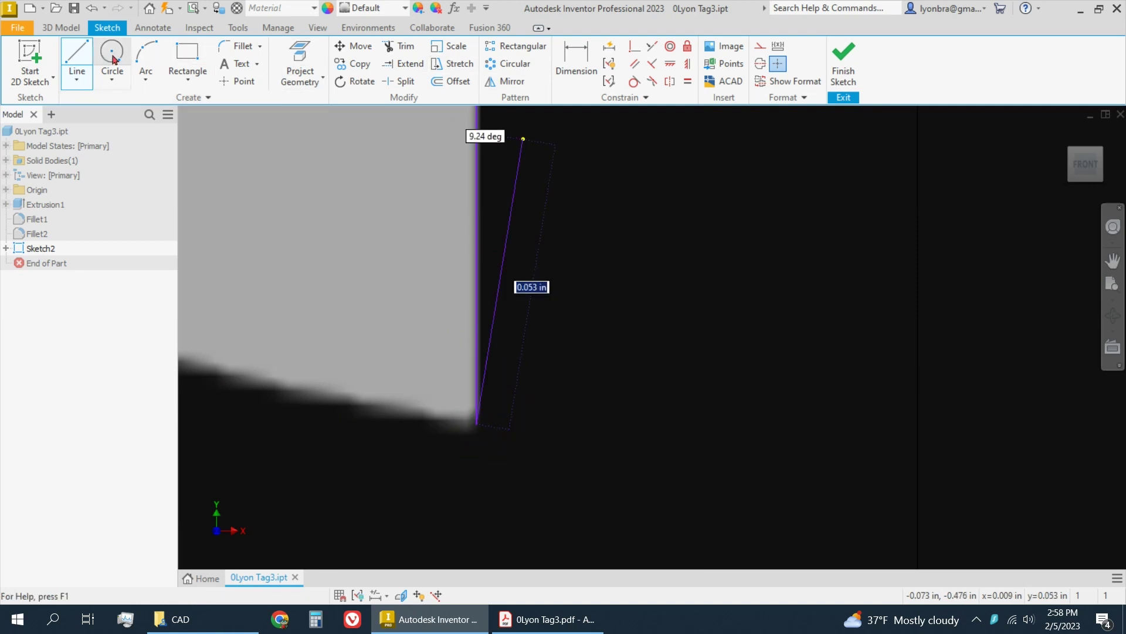
Close the lower-left wedge with an arc from its bottom corner to its left corner along the curve.
click(146, 61)
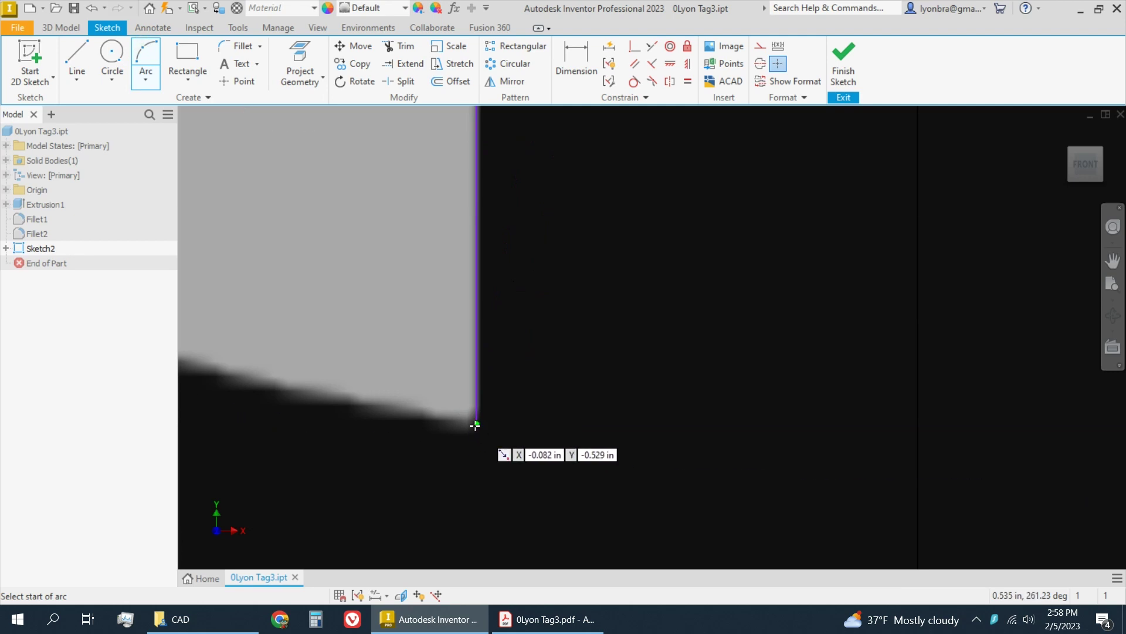
click(476, 423)
scroll(514, 413, down, 3)
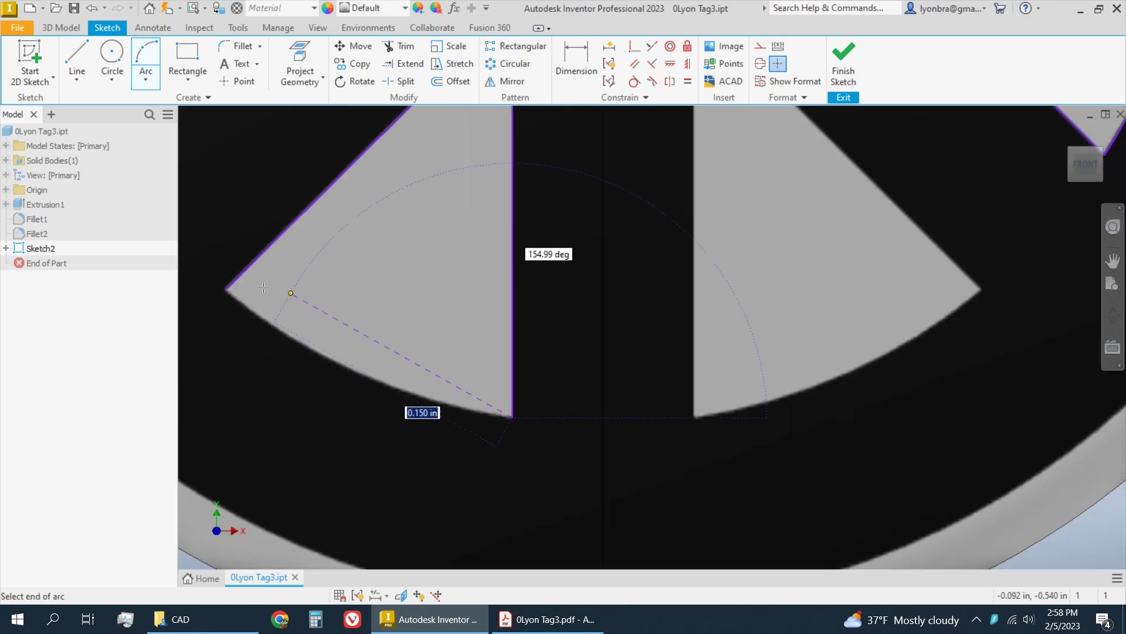
click(226, 288)
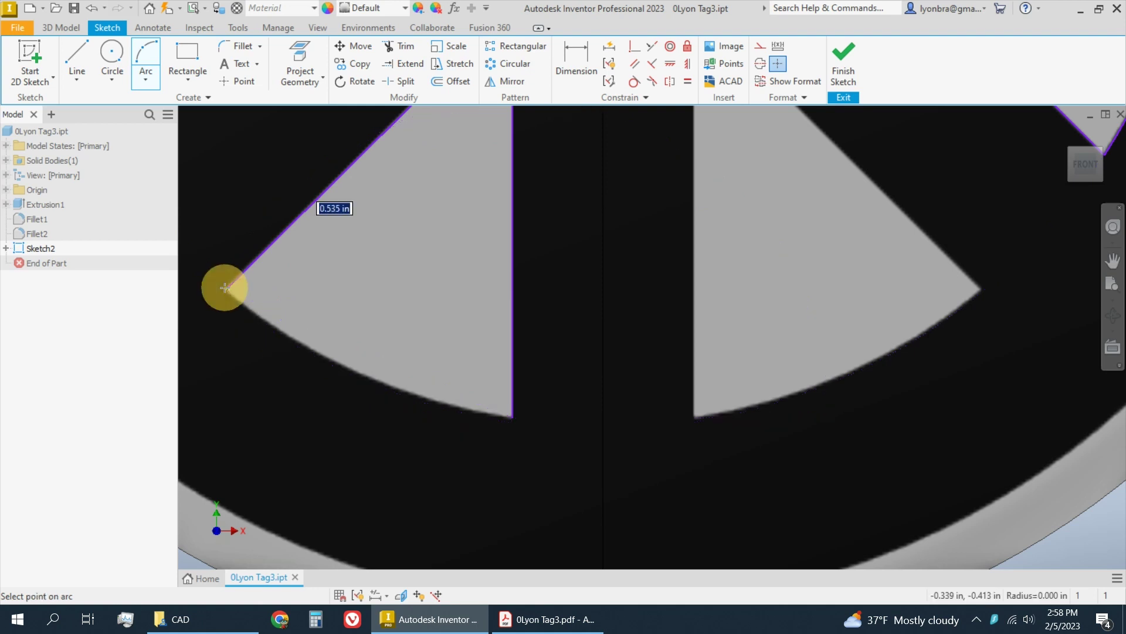
scroll(304, 344, up, 3)
click(303, 346)
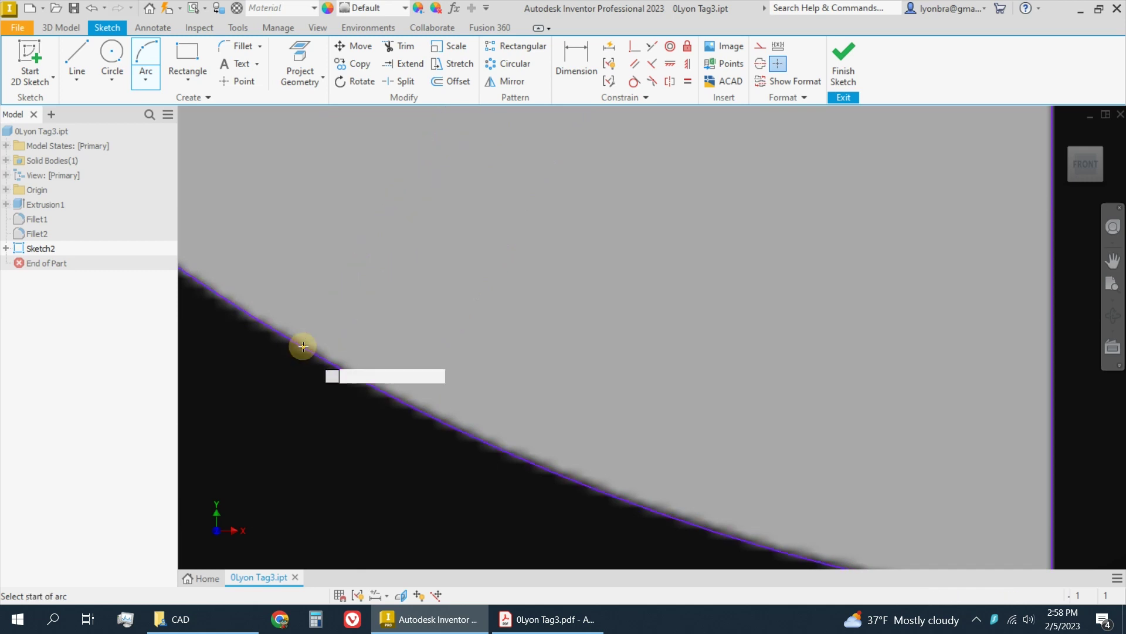
scroll(316, 339, down, 4)
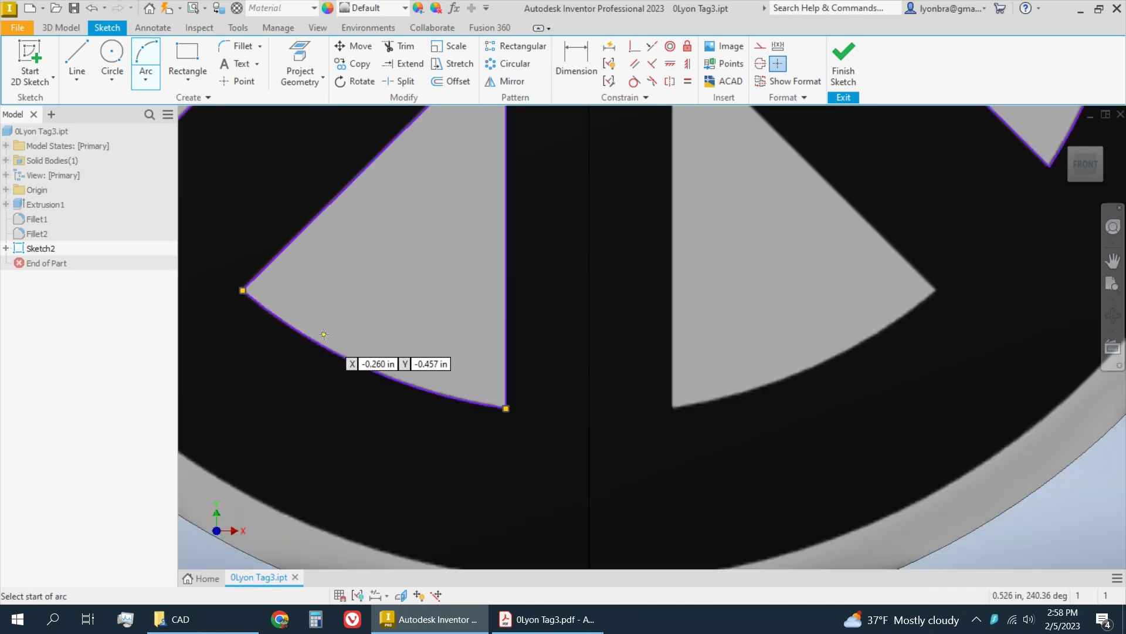
scroll(502, 463, down, 2)
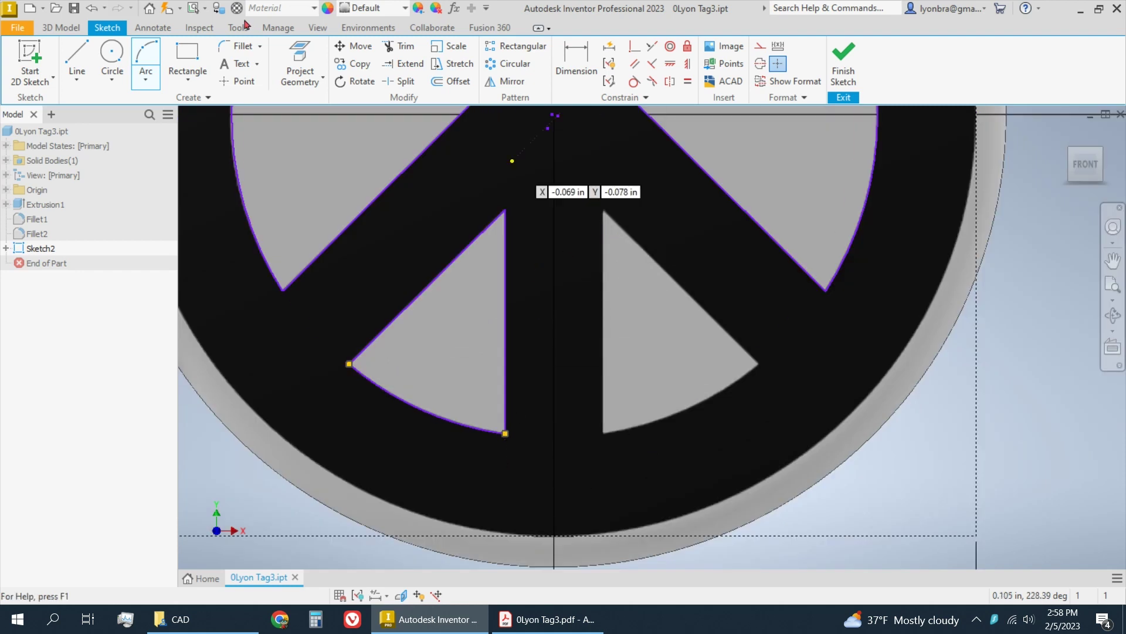
Draw lines from the arc's lower endpoint up the vertical edge, then slanting to the lower-right wedge's outer corner.
click(77, 58)
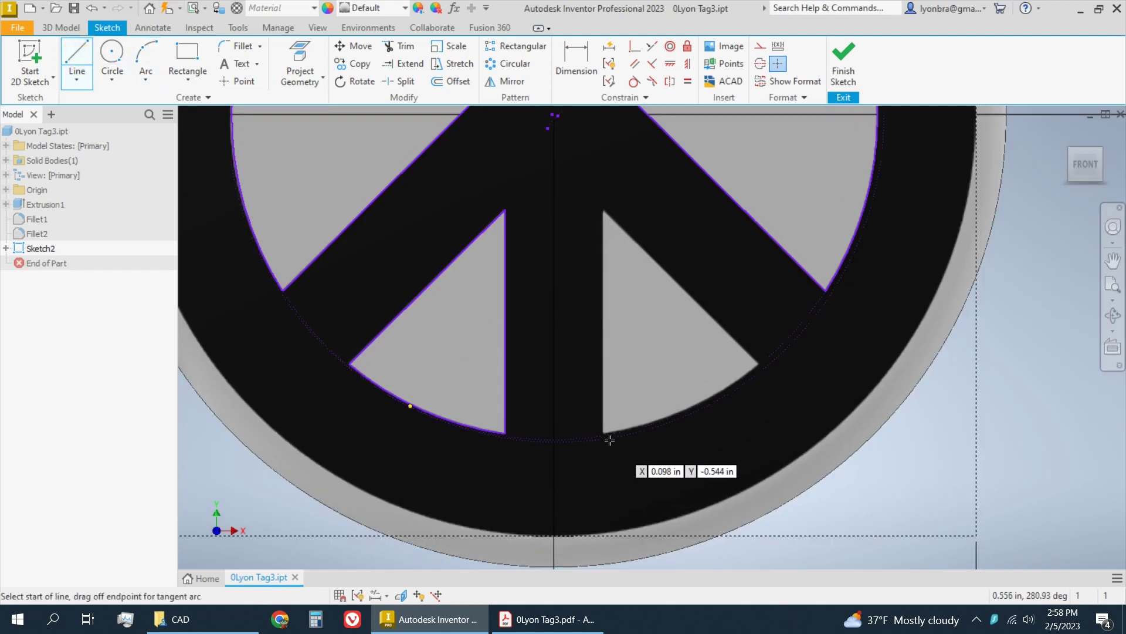
scroll(600, 431, up, 4)
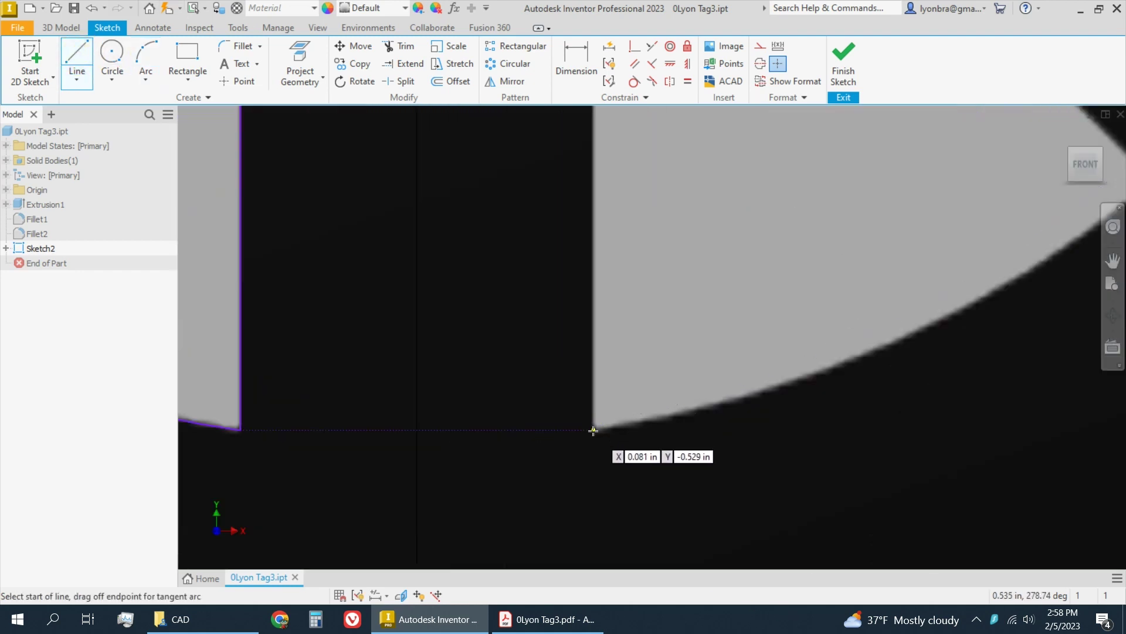
click(595, 431)
scroll(594, 431, down, 4)
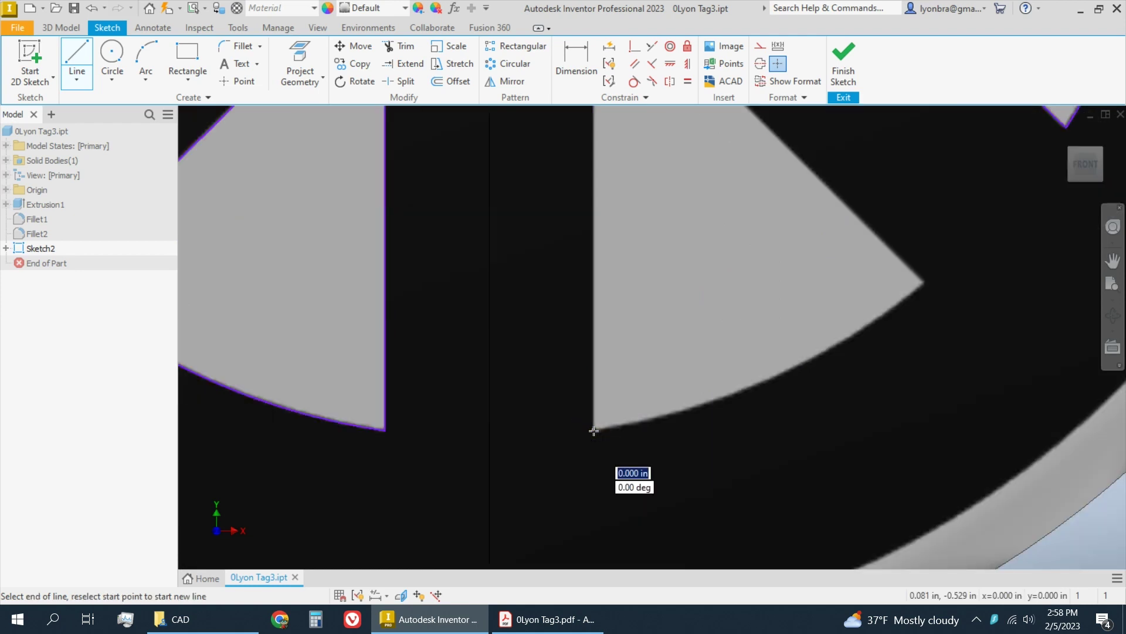
scroll(597, 301, up, 5)
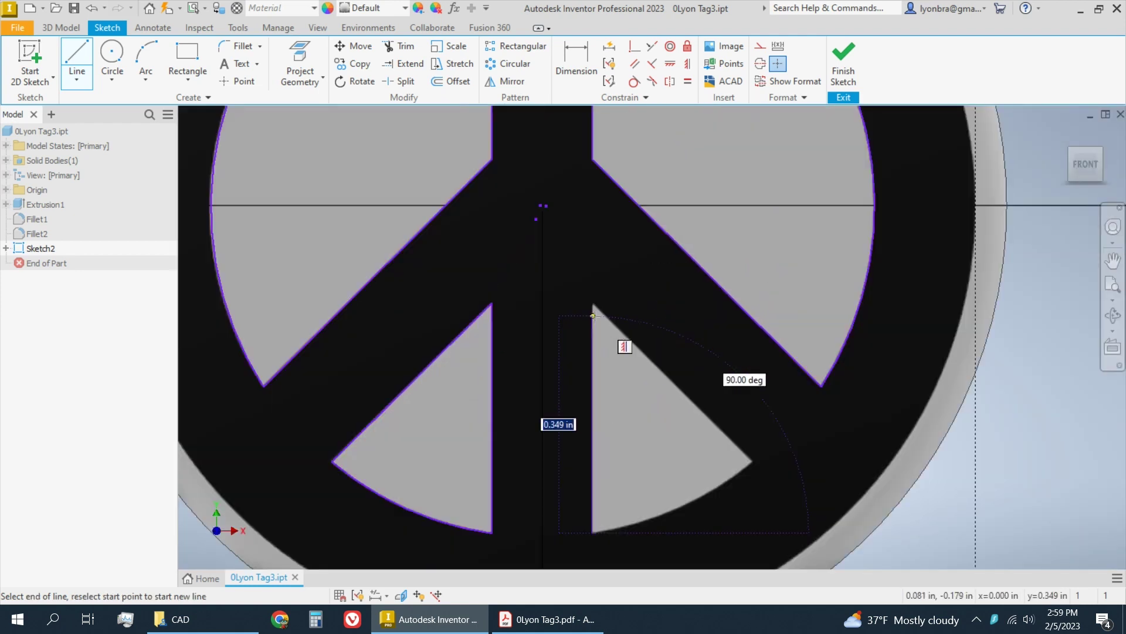
click(589, 270)
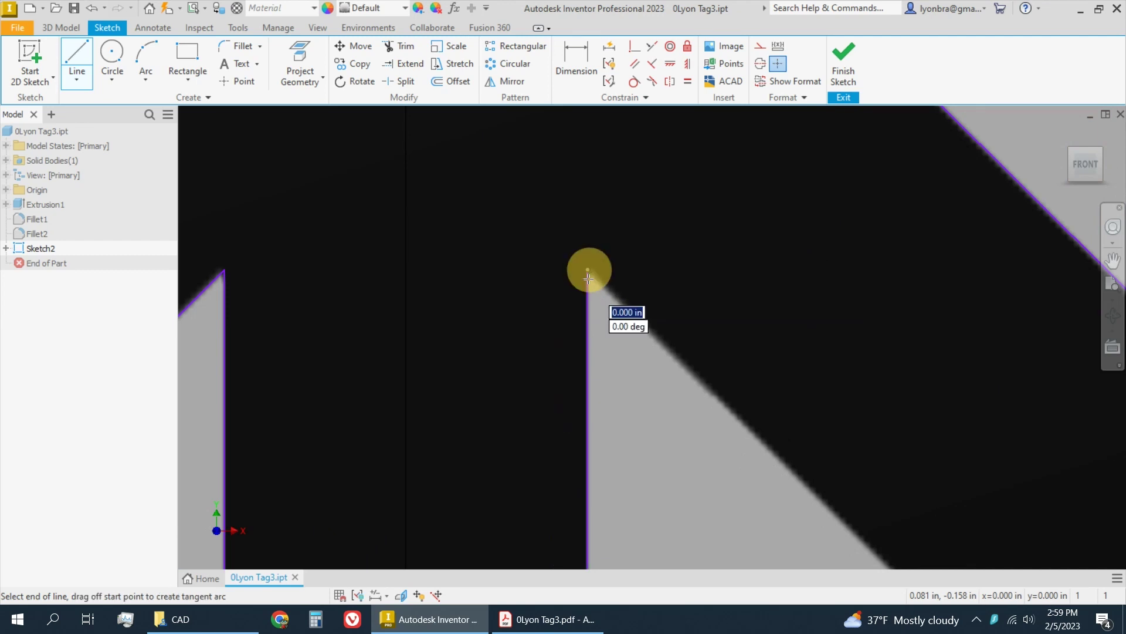
scroll(597, 308, down, 4)
scroll(737, 439, up, 5)
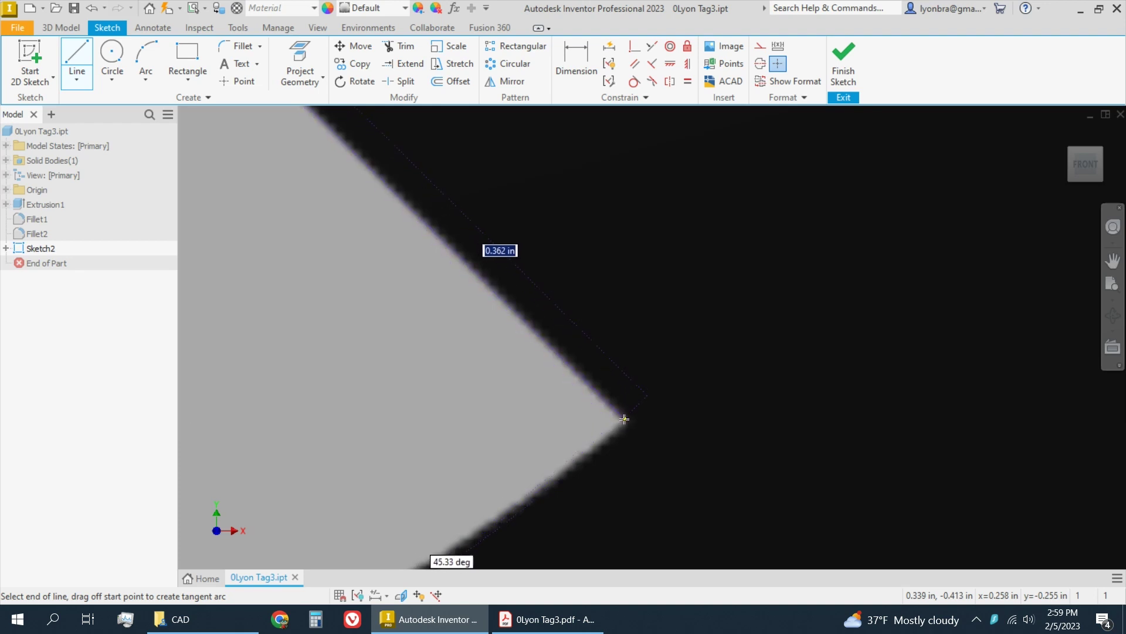
click(624, 419)
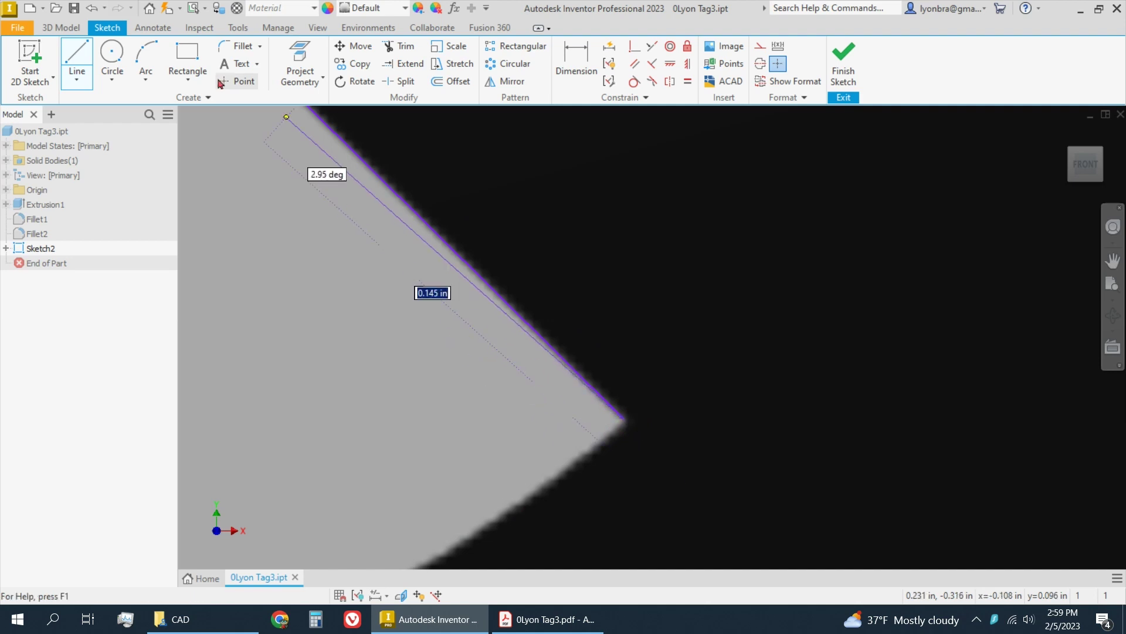
Add a three-point arc from the wedge's outer corner to the lower corner along its curved bottom edge.
click(144, 56)
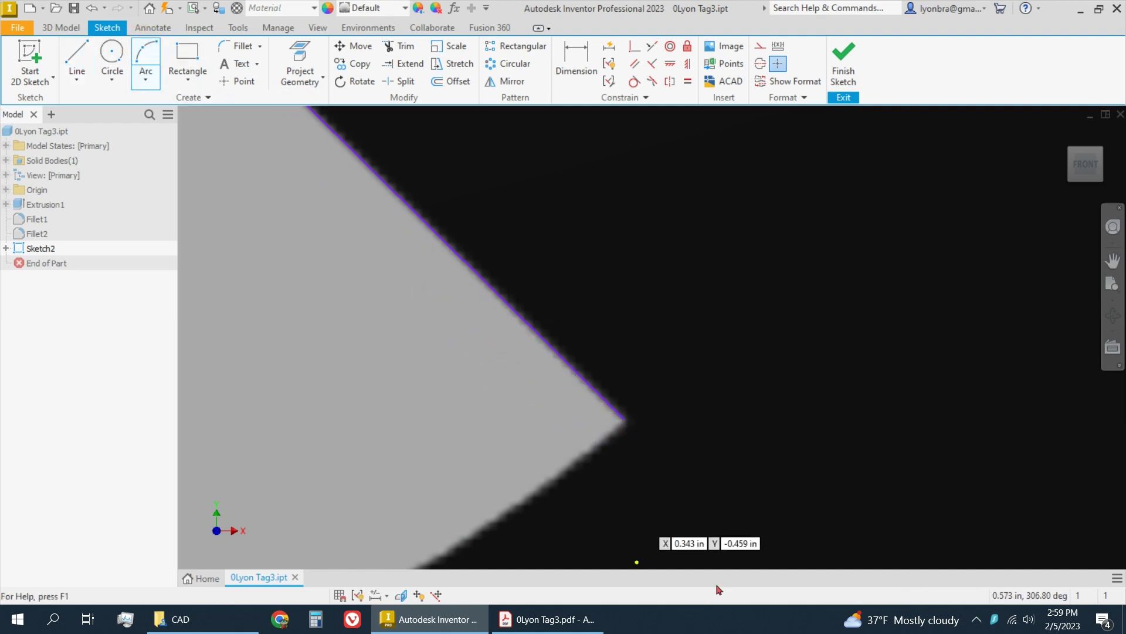
click(629, 425)
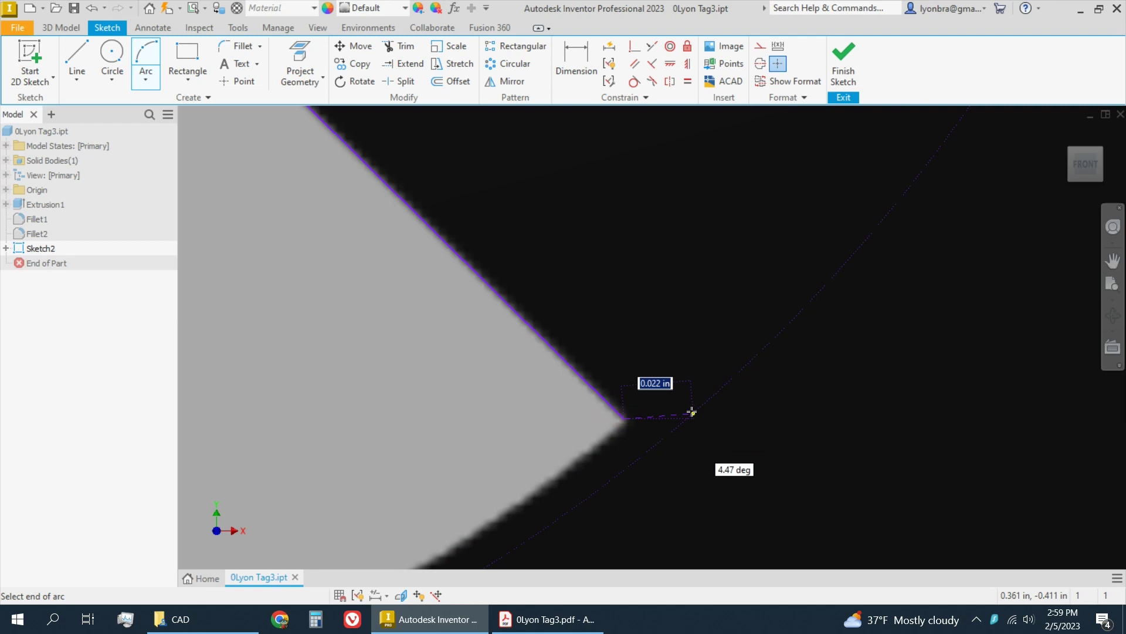
scroll(692, 411, up, 5)
scroll(521, 465, down, 3)
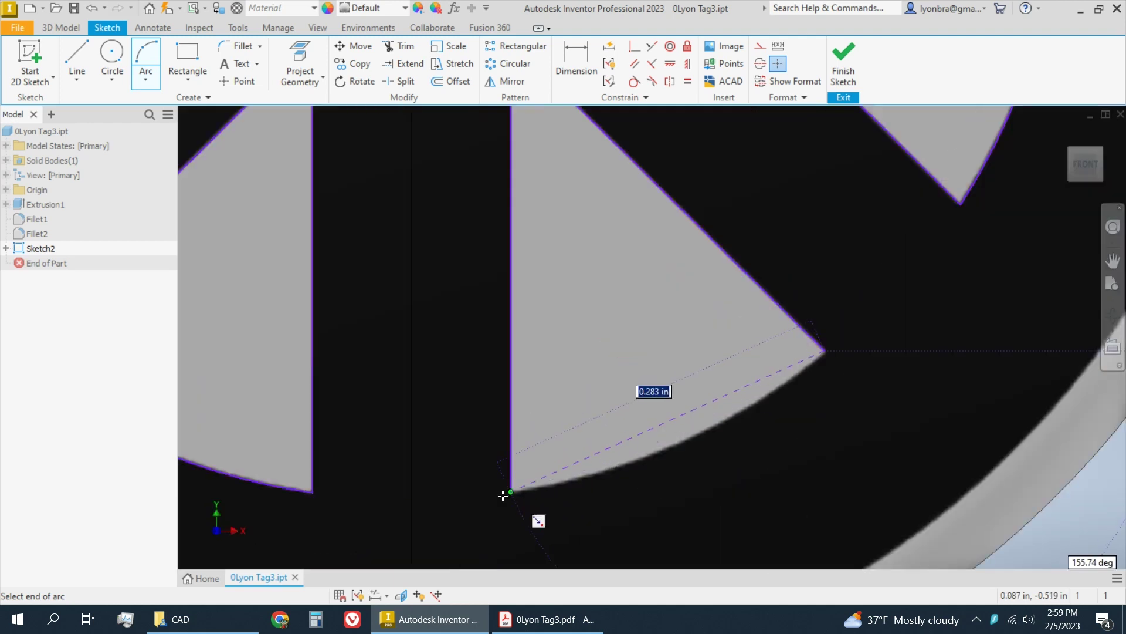
click(511, 492)
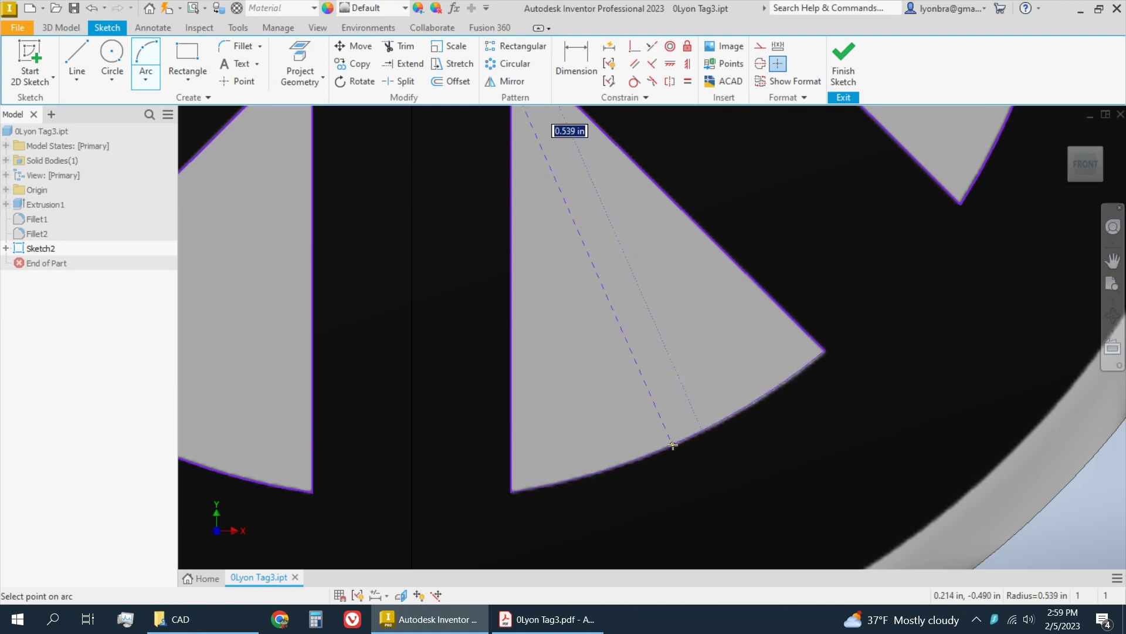
click(673, 445)
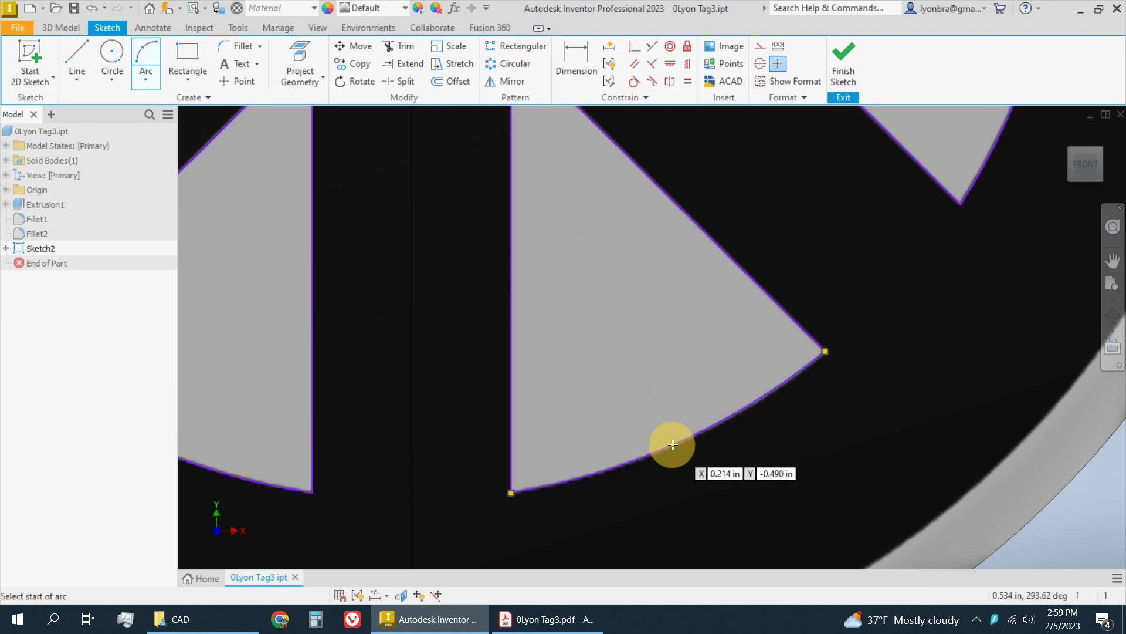
scroll(635, 307, down, 6)
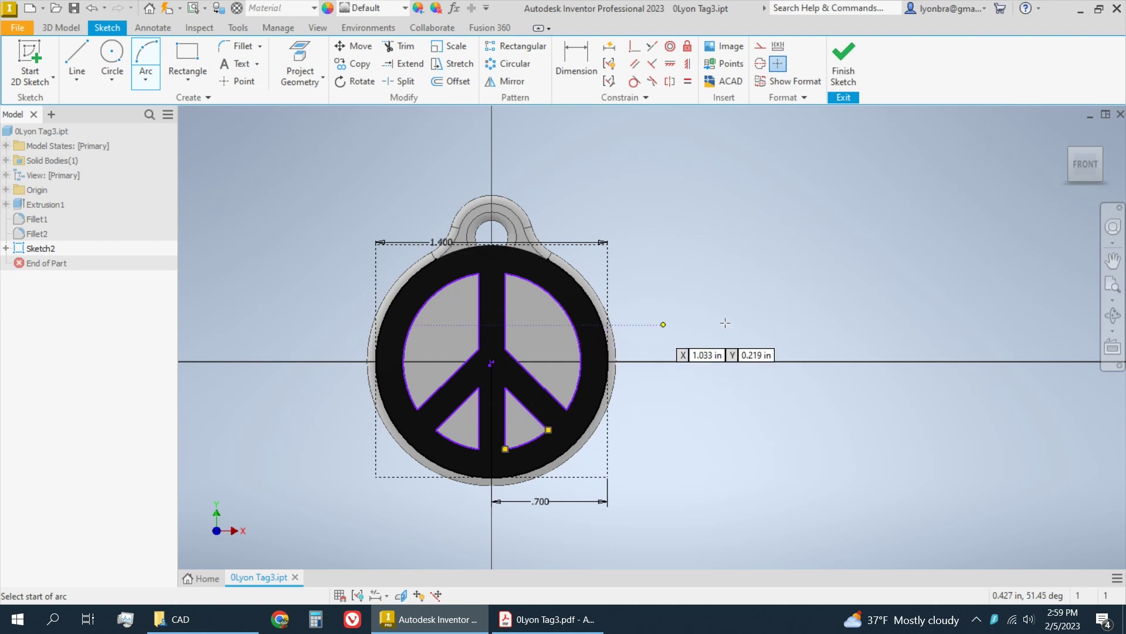
Finish the sketch and extrude the four peace-sign regions as a 0.05 in deep cut.
click(843, 56)
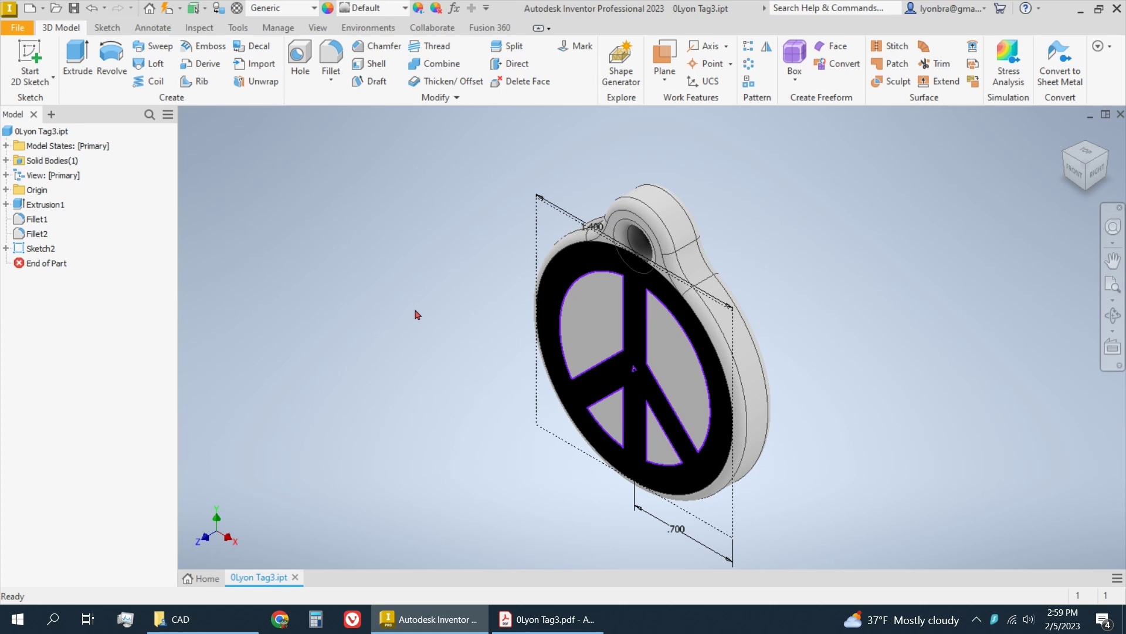
click(77, 58)
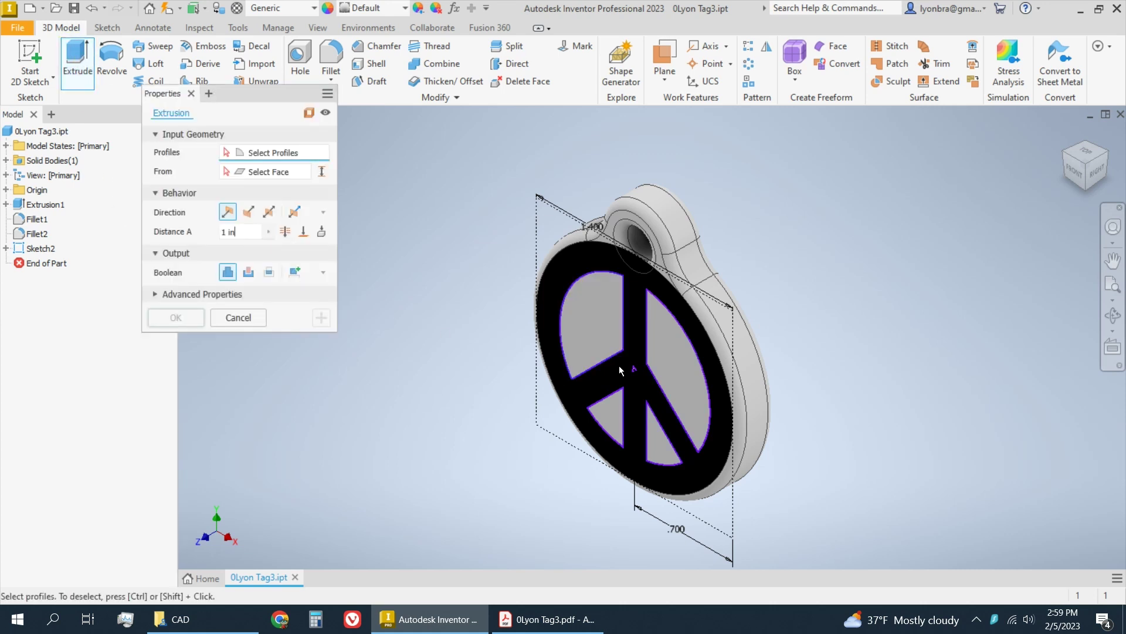
click(597, 299)
click(683, 375)
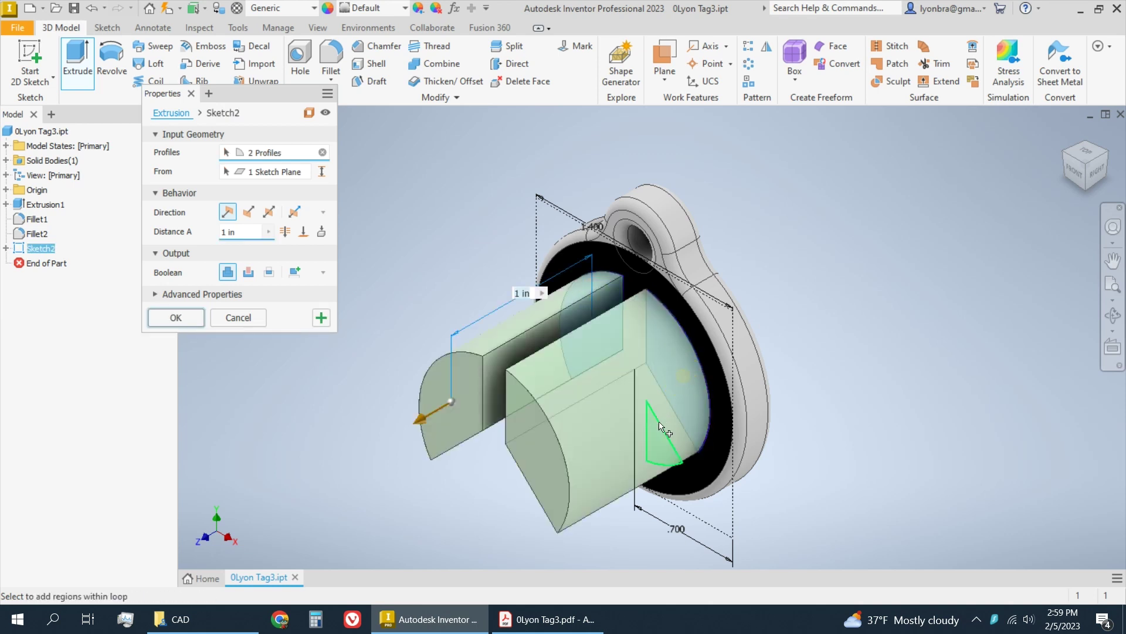
click(657, 449)
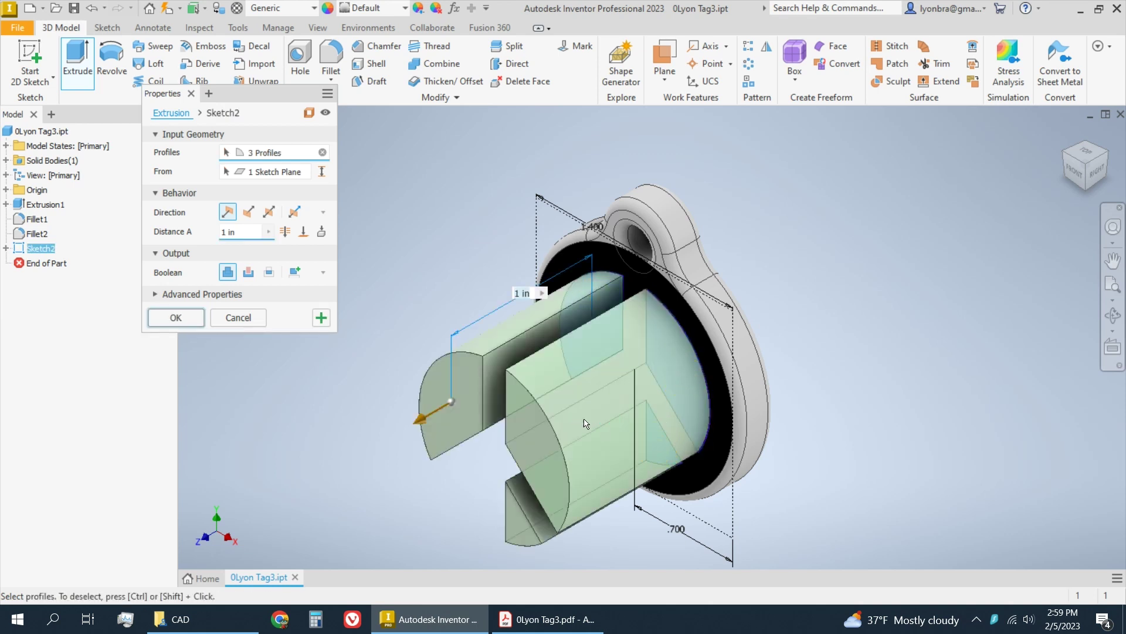
click(605, 417)
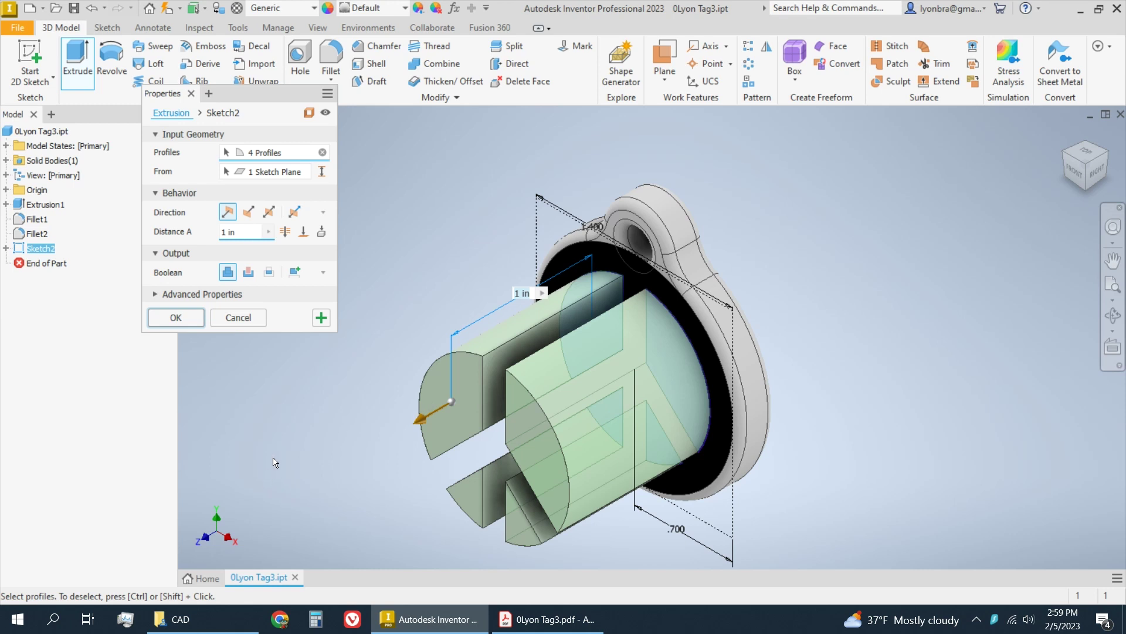
click(250, 276)
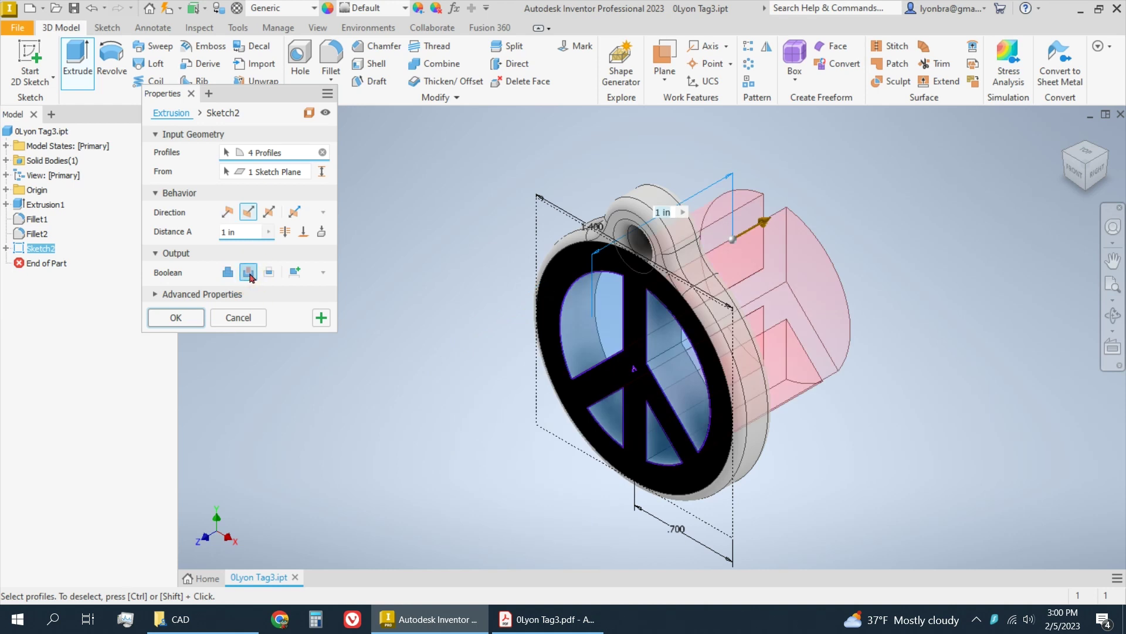
click(246, 232)
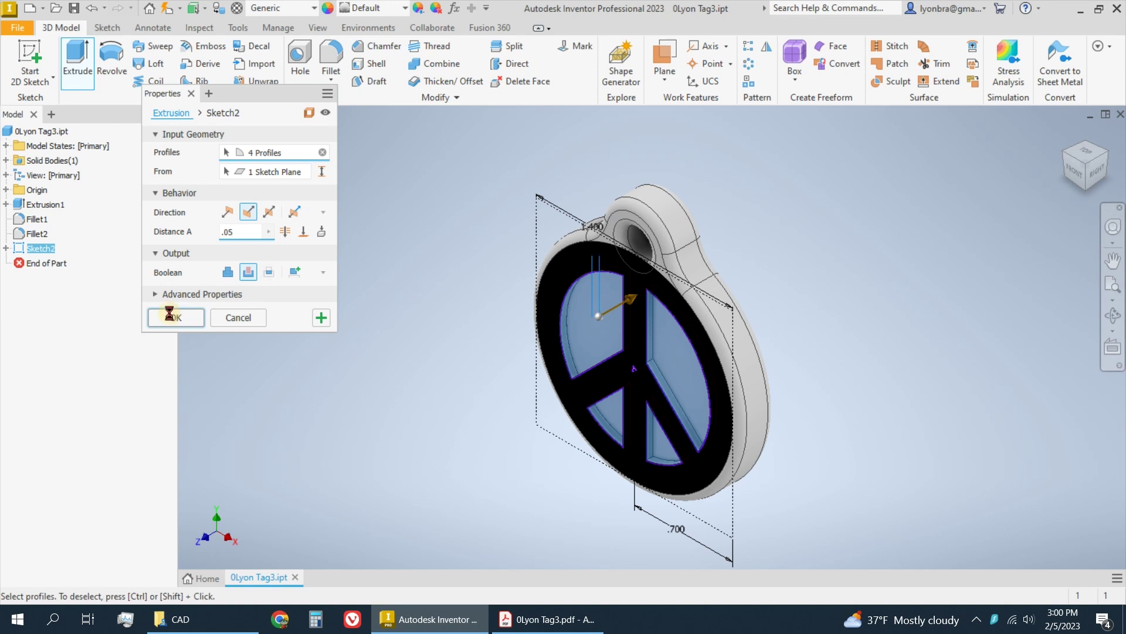
Inspect the recessed peace sign, then save the part as '0Lyon Tag Peace.ipt'.
click(1111, 325)
drag(747, 262, 492, 209)
click(15, 29)
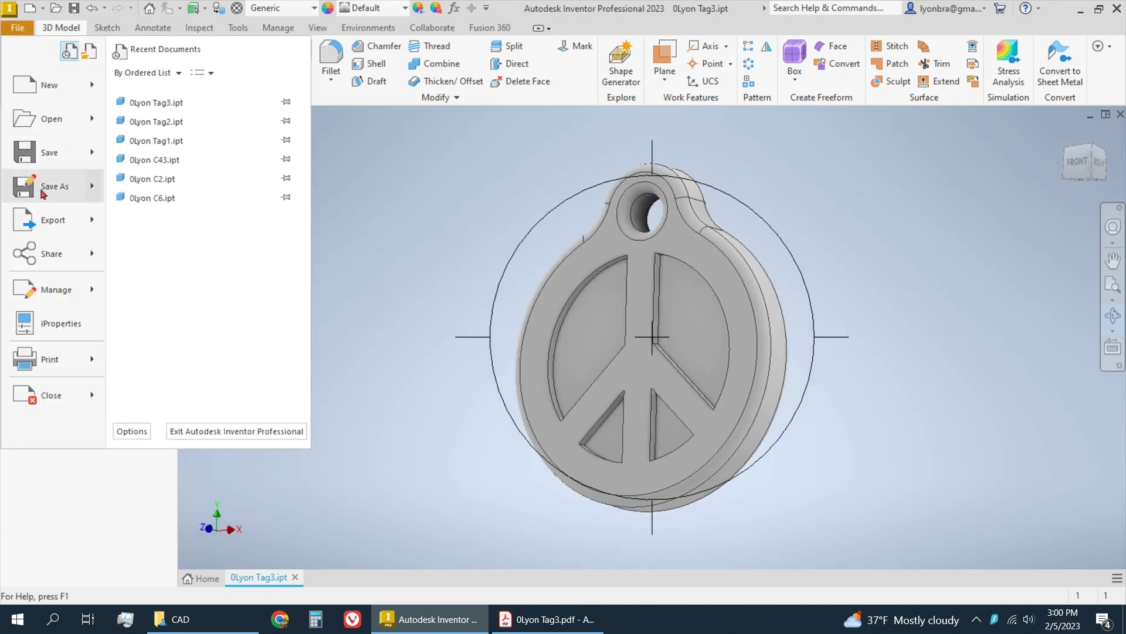
key(ctrl+shift+s)
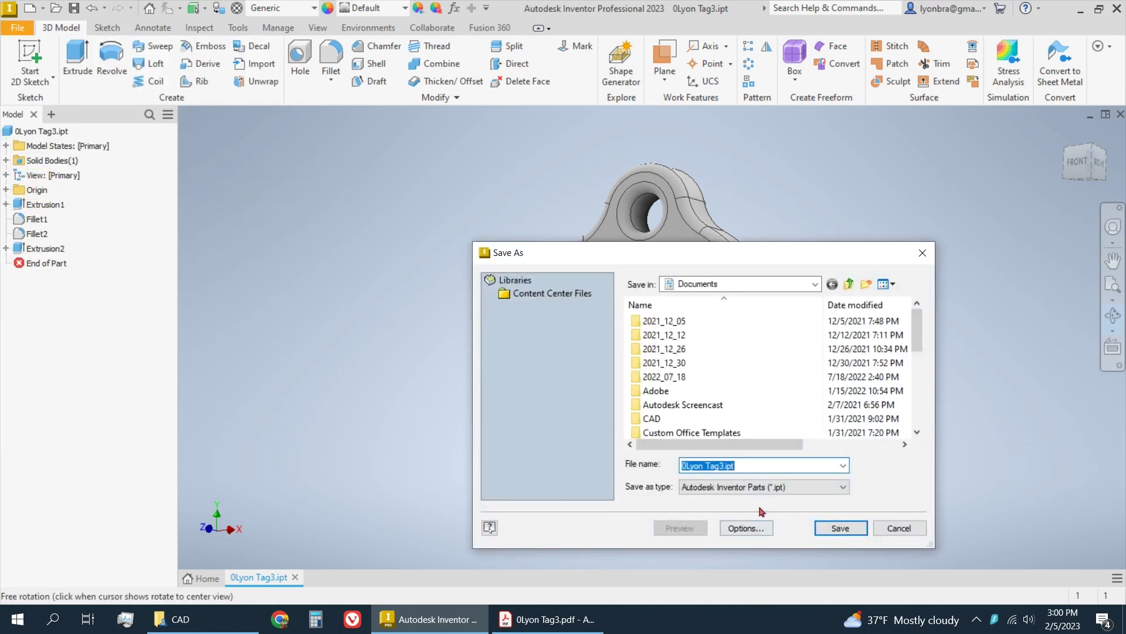
click(750, 466)
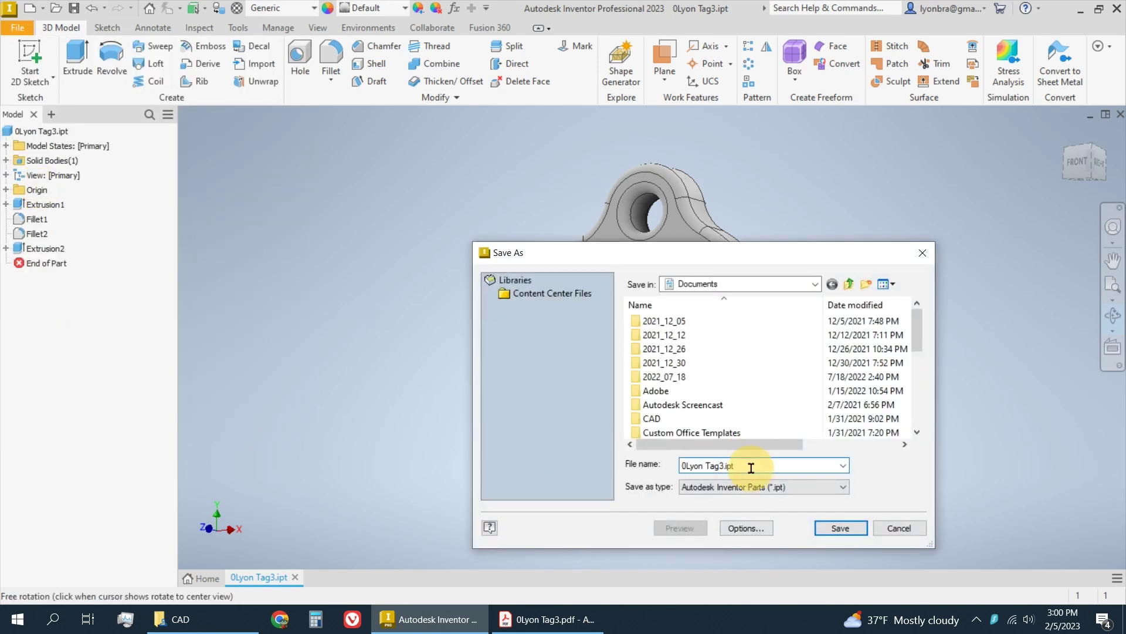
key(BackSpace)
key(BackSpace)
key(BackSpace)
key(BackSpace)
key(BackSpace)
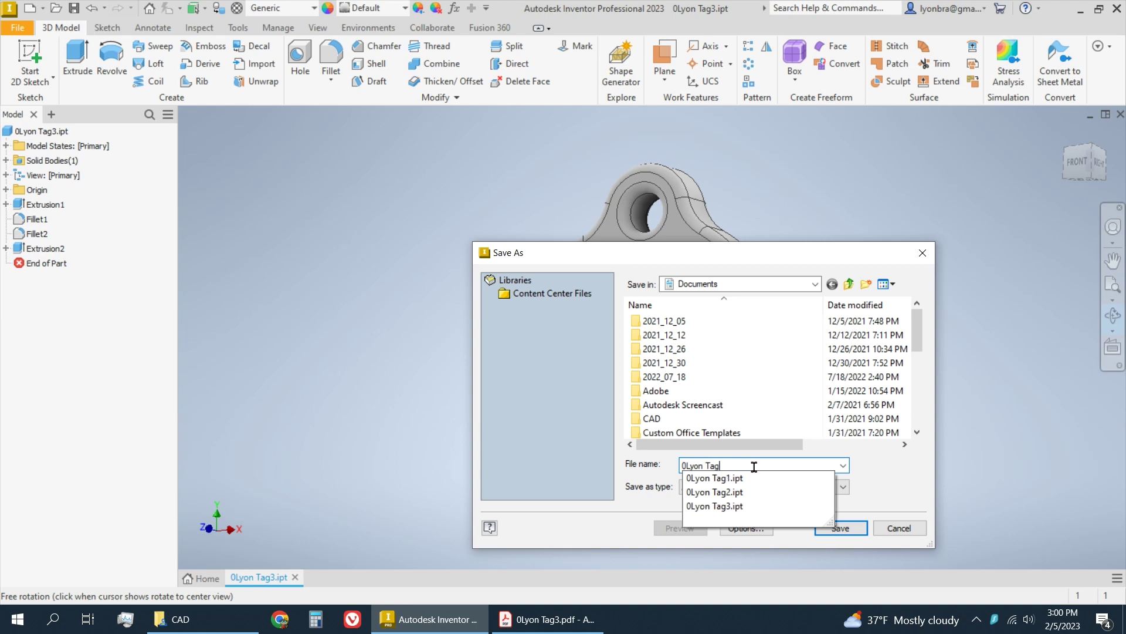
text(Peace)
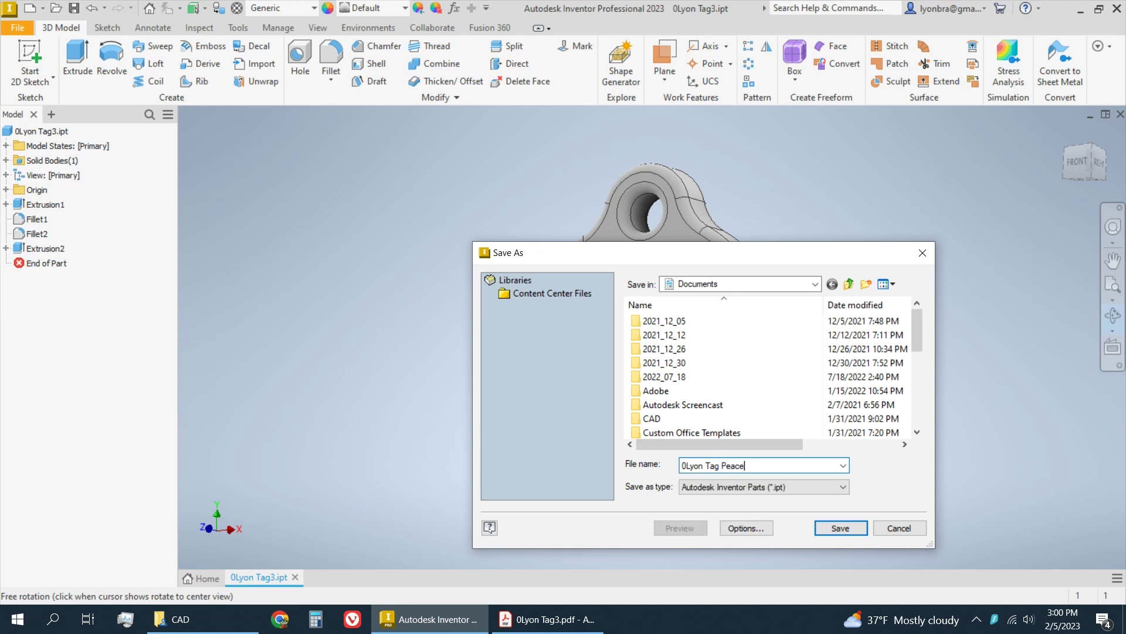
click(842, 528)
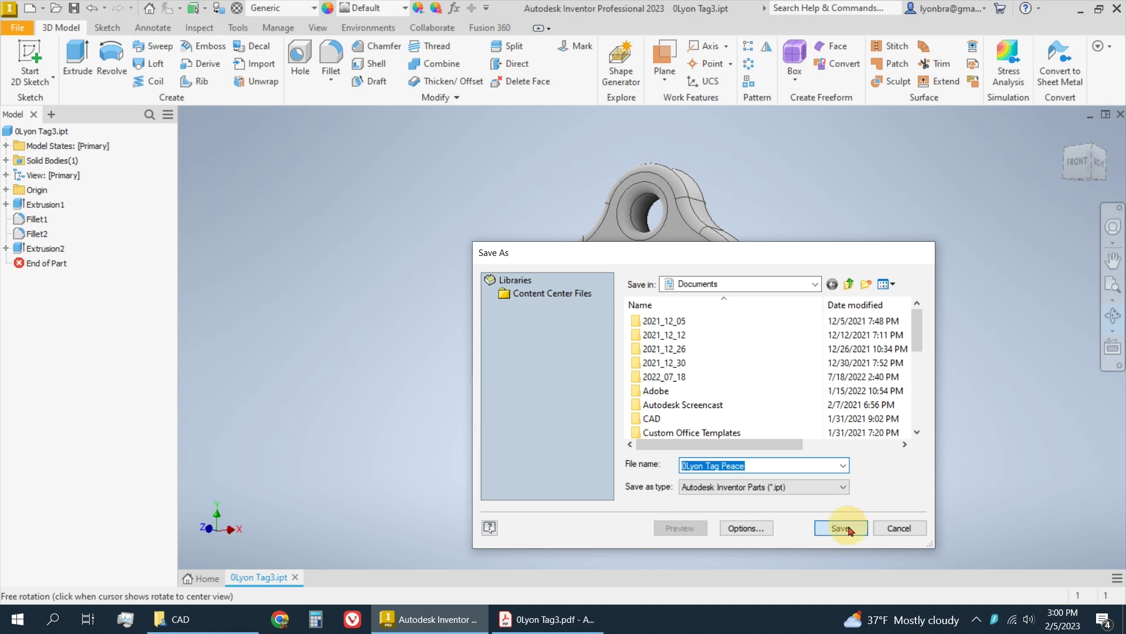
key(F6)
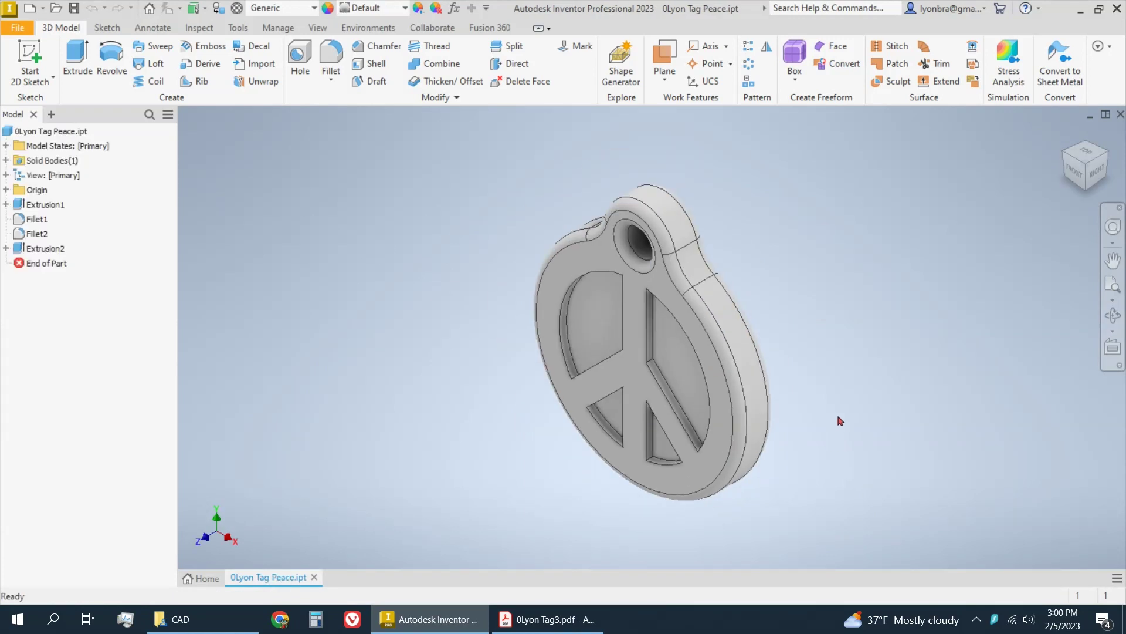